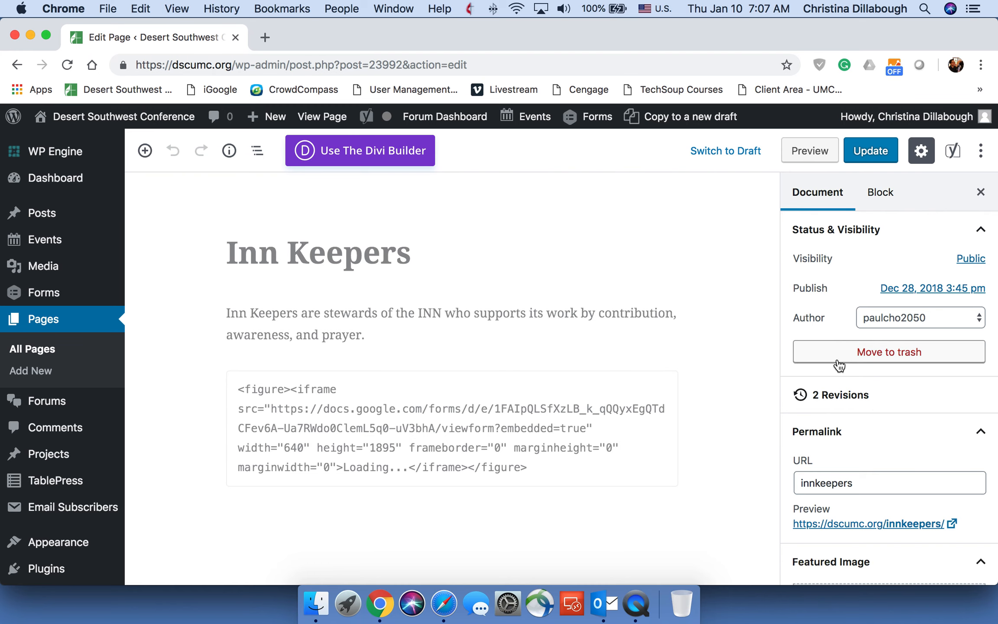
- Change the Inn Keepers page's template to Blank Page and update the page
{"action": "scroll", "coordinate": [836, 342], "scroll_direction": "down", "scroll_amount": 4}
{"action": "scroll", "coordinate": [838, 365], "scroll_direction": "down", "scroll_amount": 10}
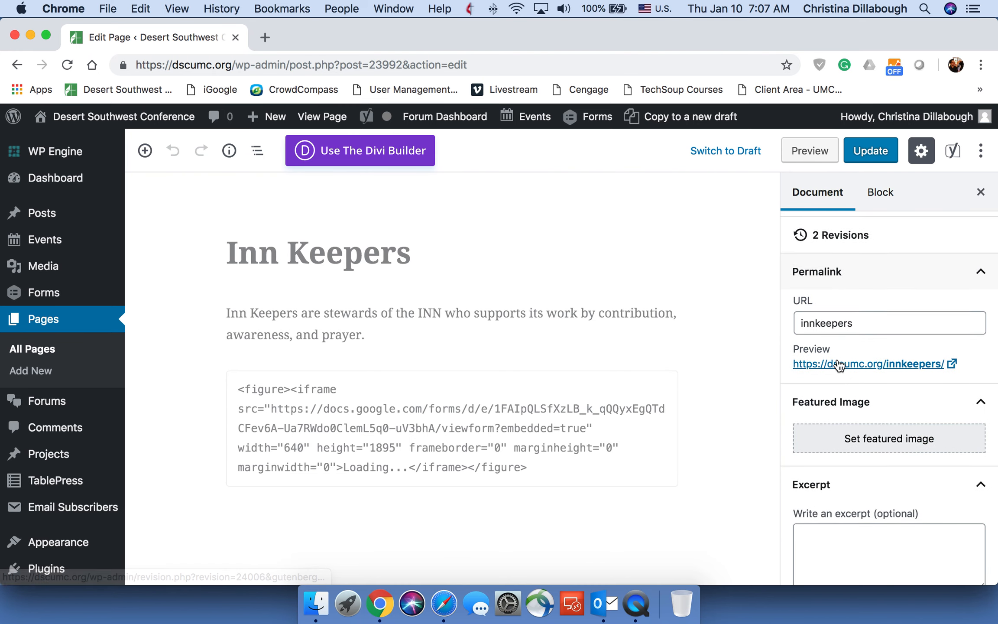
{"action": "scroll", "coordinate": [838, 364], "scroll_direction": "down", "scroll_amount": 2}
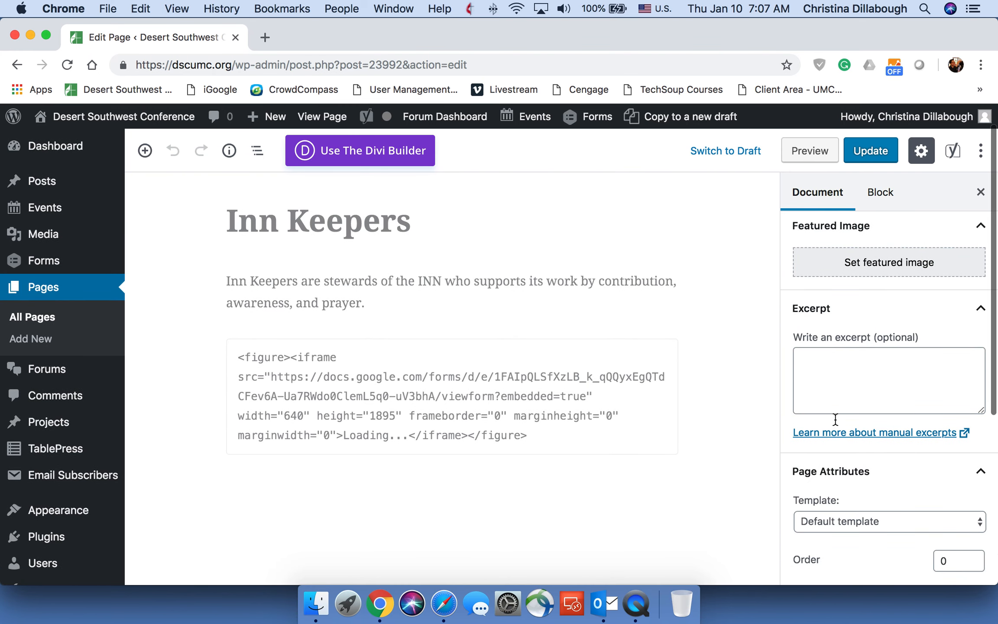
{"action": "left_click", "coordinate": [835, 525]}
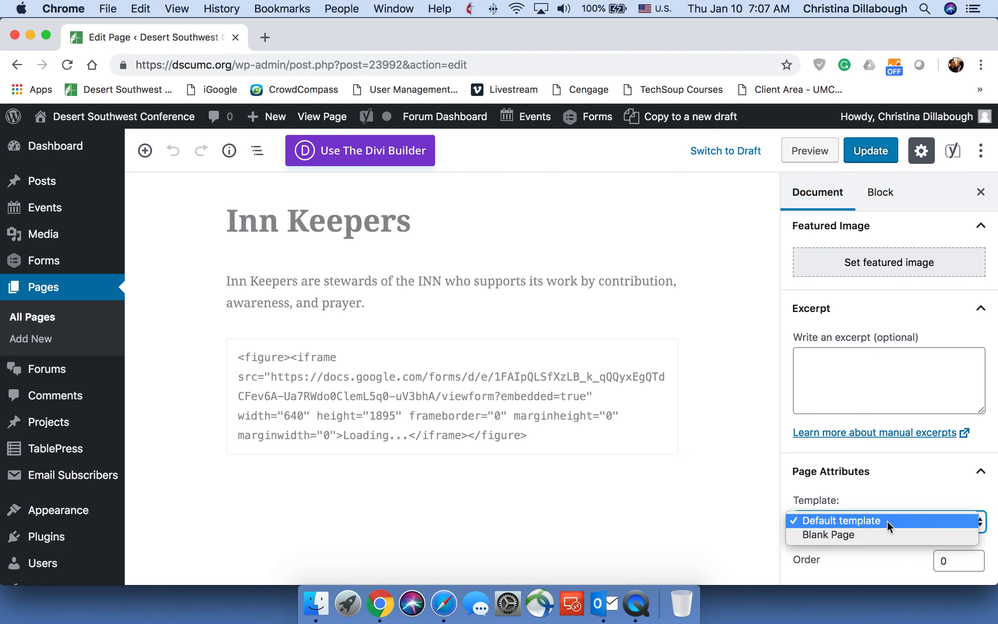
{"action": "left_click", "coordinate": [825, 536]}
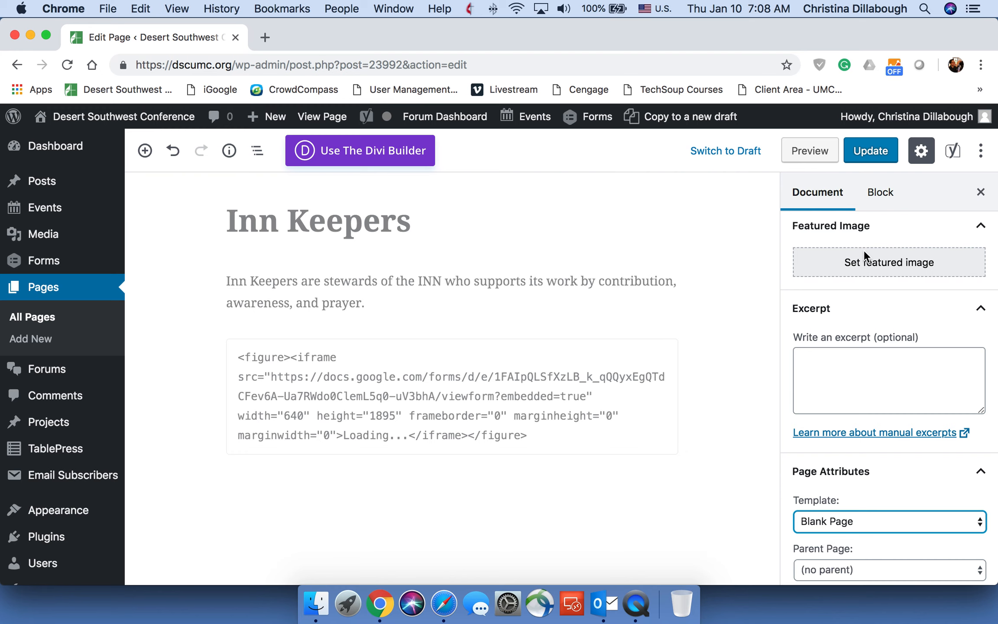
{"action": "left_click", "coordinate": [872, 151]}
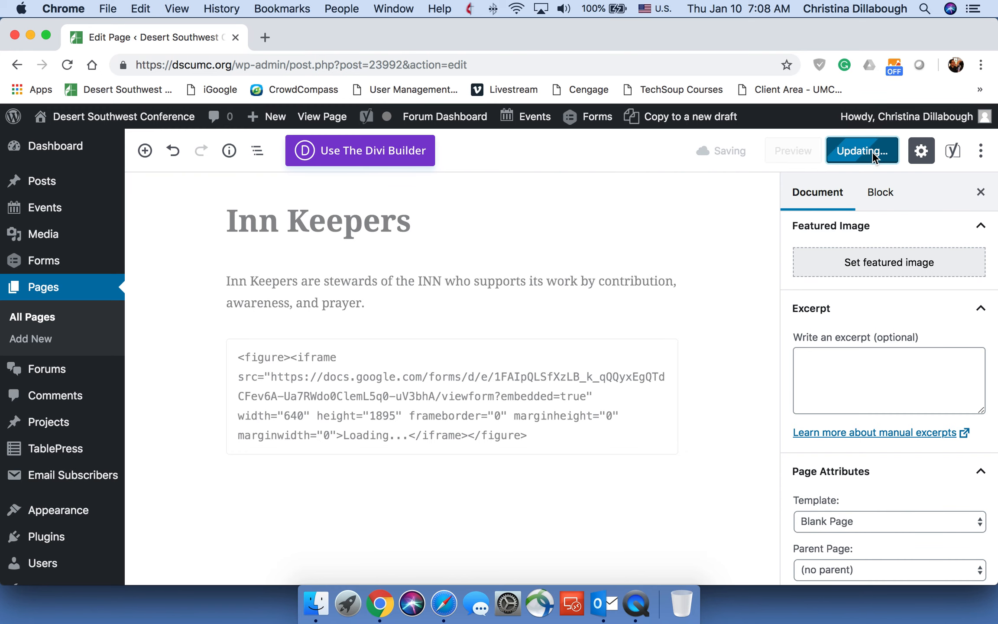
- Look through the available parent pages for the Inn Keepers page down to Inn Events, without choosing one
{"action": "scroll", "coordinate": [880, 415], "scroll_direction": "down", "scroll_amount": 2}
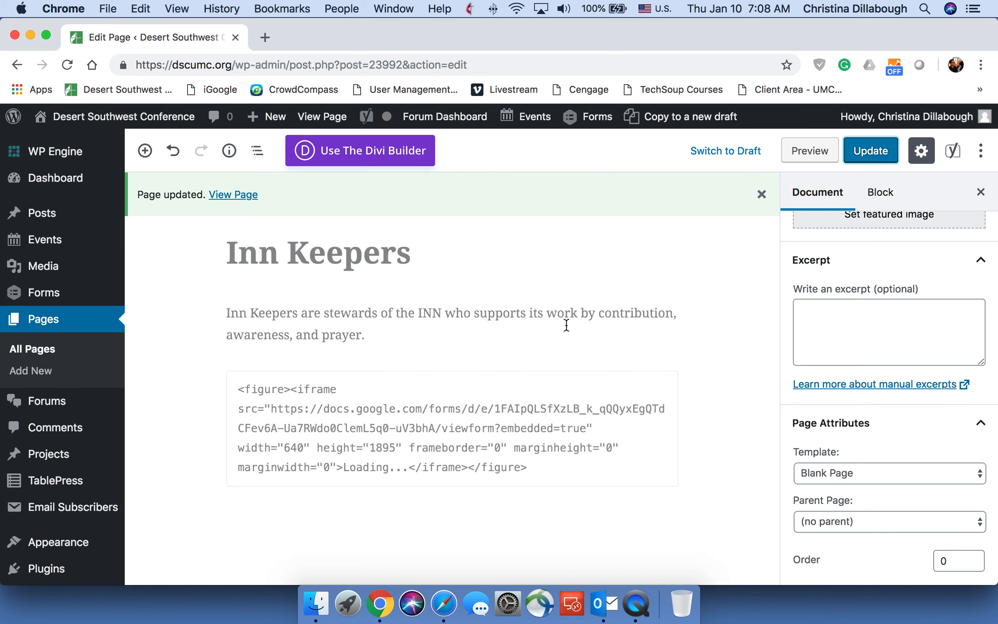
{"action": "left_click", "coordinate": [844, 520]}
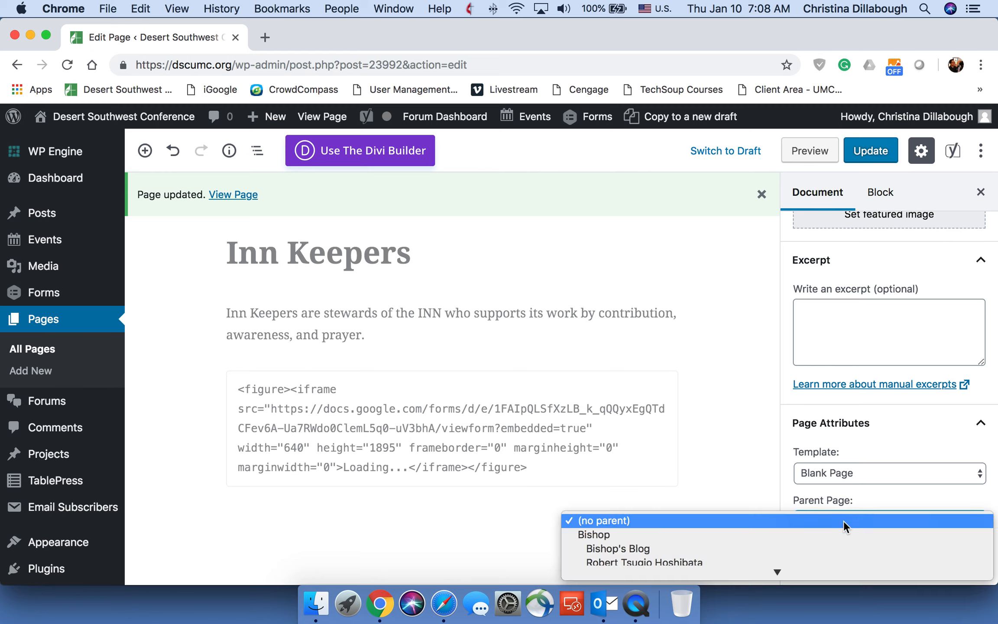
{"action": "scroll", "coordinate": [844, 520], "scroll_direction": "down", "scroll_amount": 10}
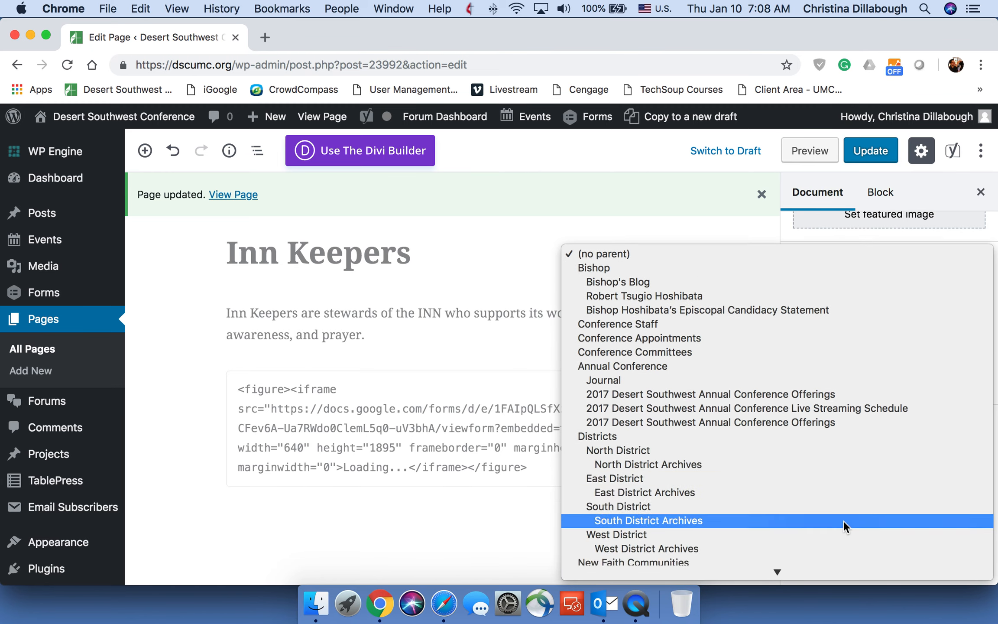
{"action": "scroll", "coordinate": [844, 521], "scroll_direction": "down", "scroll_amount": 8}
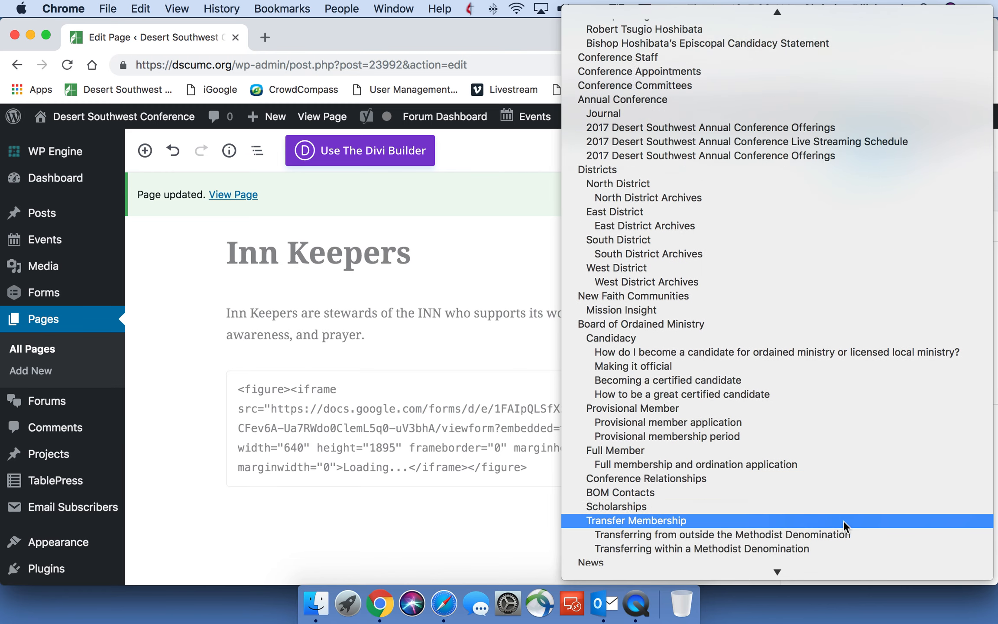
{"action": "scroll", "coordinate": [844, 521], "scroll_direction": "down", "scroll_amount": 10}
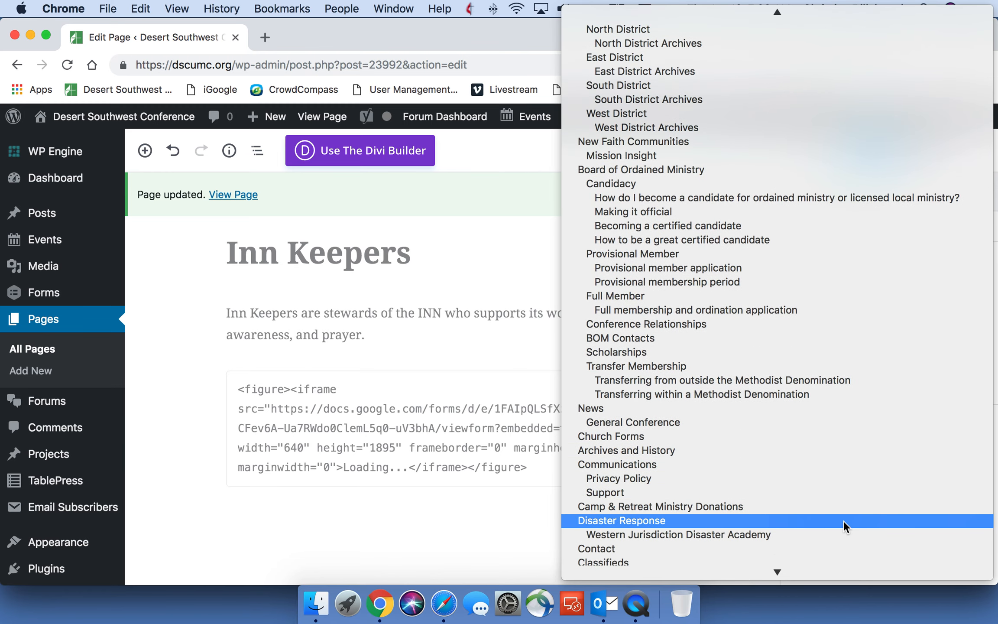
{"action": "scroll", "coordinate": [844, 520], "scroll_direction": "down", "scroll_amount": 12}
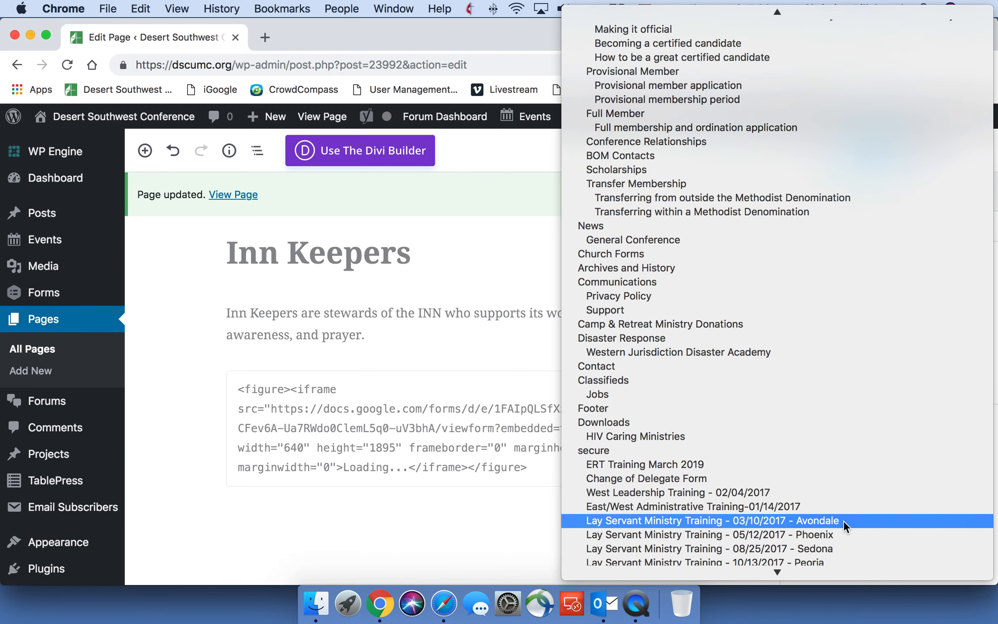
{"action": "scroll", "coordinate": [844, 520], "scroll_direction": "down", "scroll_amount": 10}
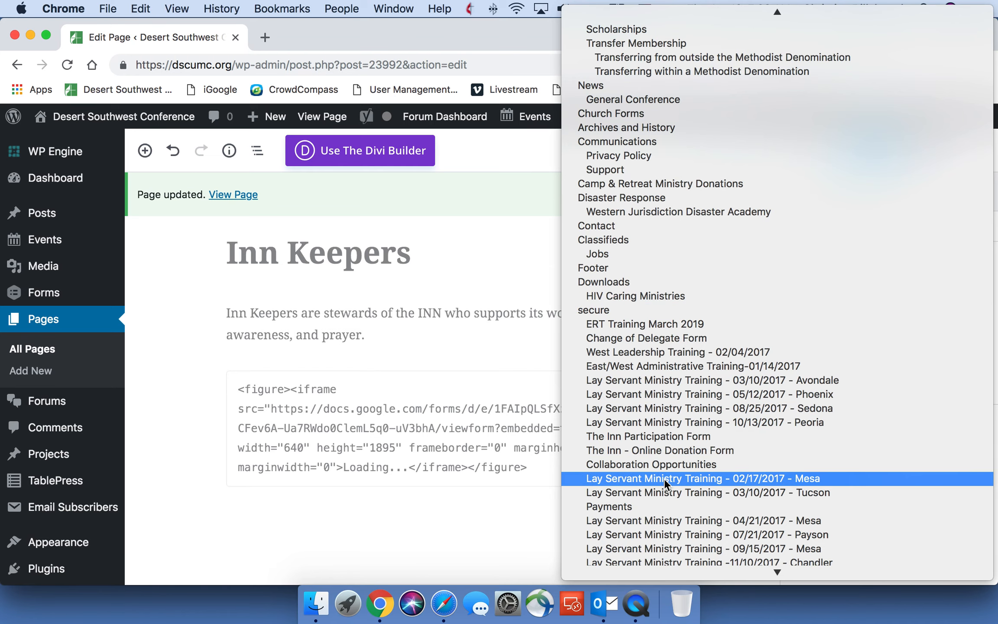
{"action": "scroll", "coordinate": [664, 478], "scroll_direction": "down", "scroll_amount": 10}
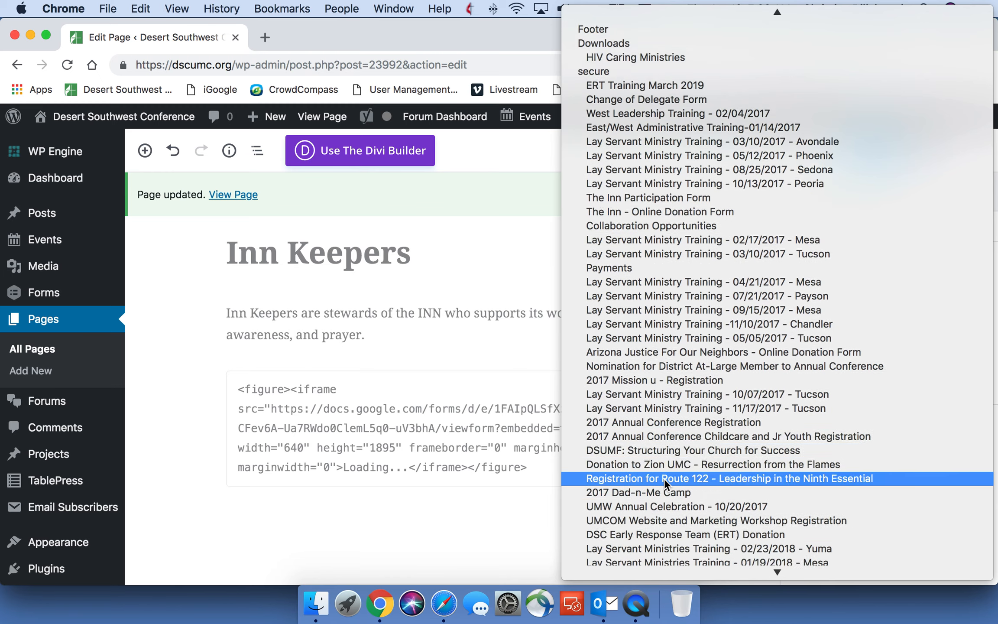
{"action": "scroll", "coordinate": [664, 478], "scroll_direction": "down", "scroll_amount": 20}
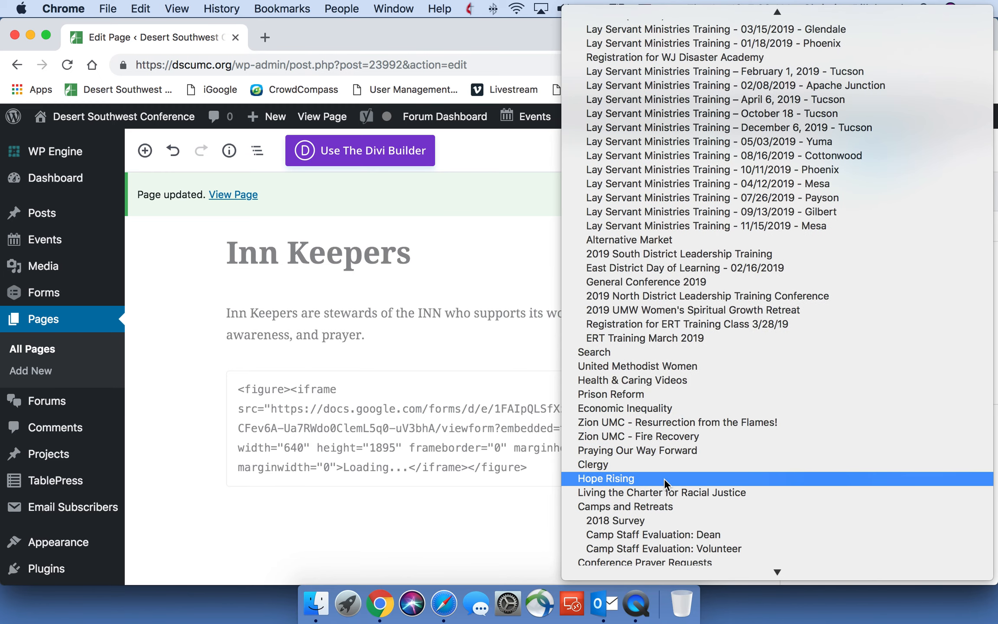
{"action": "scroll", "coordinate": [665, 478], "scroll_direction": "down", "scroll_amount": 7}
{"action": "scroll", "coordinate": [664, 478], "scroll_direction": "down", "scroll_amount": 10}
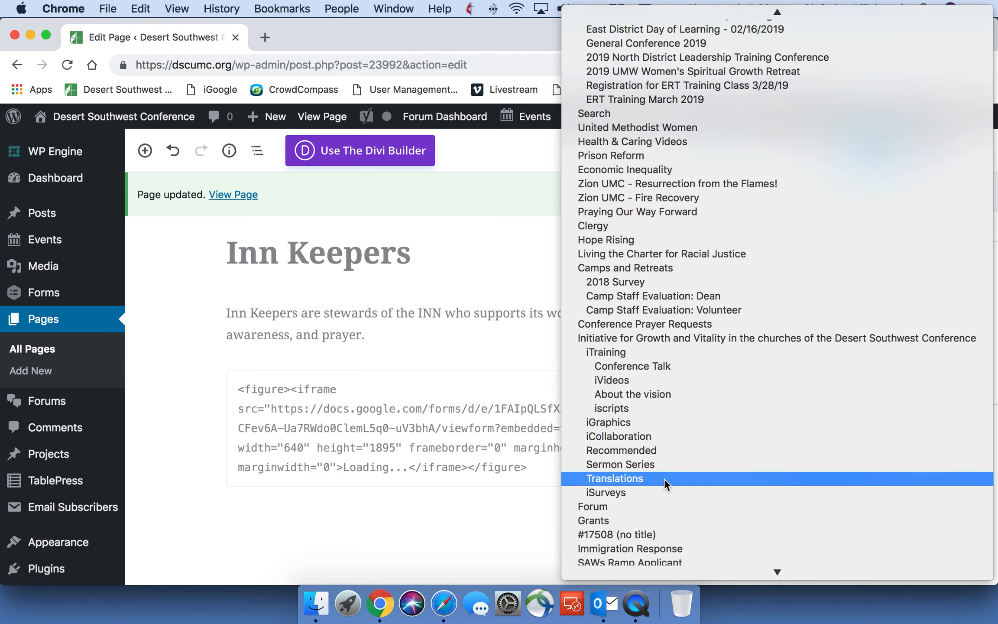
{"action": "scroll", "coordinate": [664, 478], "scroll_direction": "down", "scroll_amount": 6}
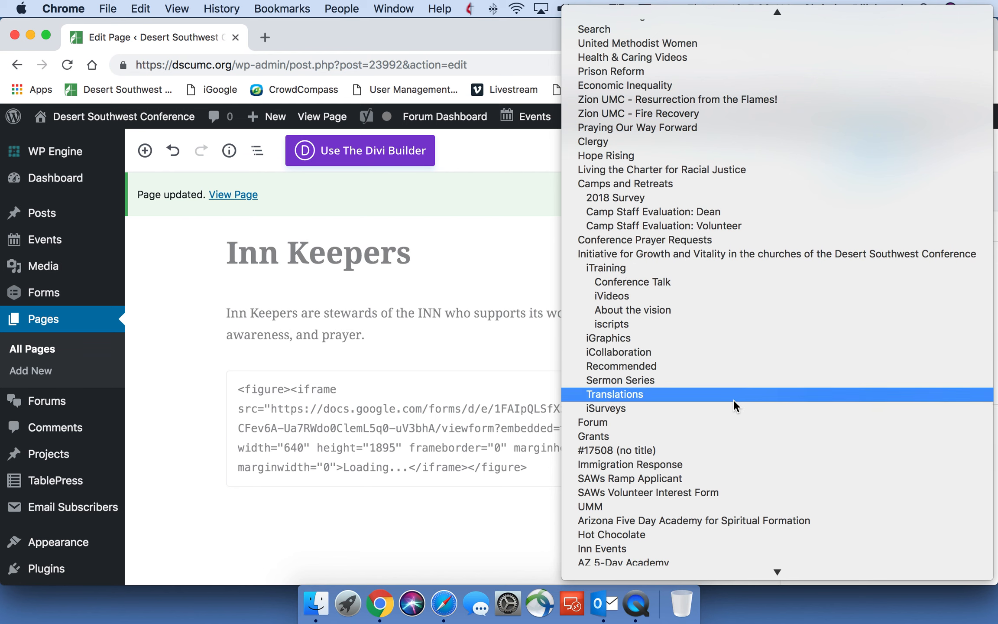
{"action": "scroll", "coordinate": [734, 408], "scroll_direction": "down", "scroll_amount": 2}
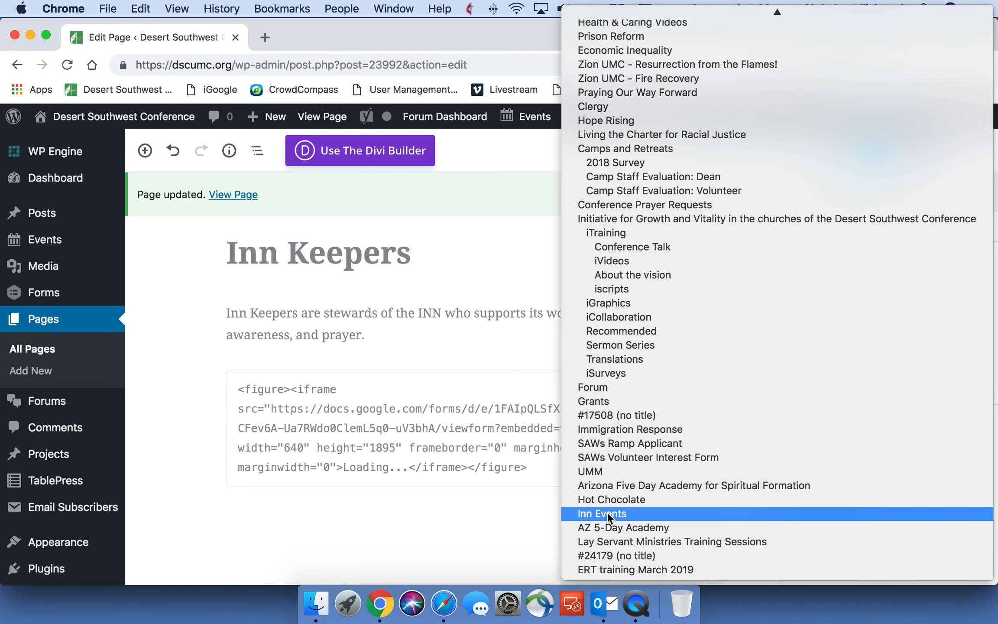
{"action": "scroll", "coordinate": [606, 511], "scroll_direction": "up", "scroll_amount": 5}
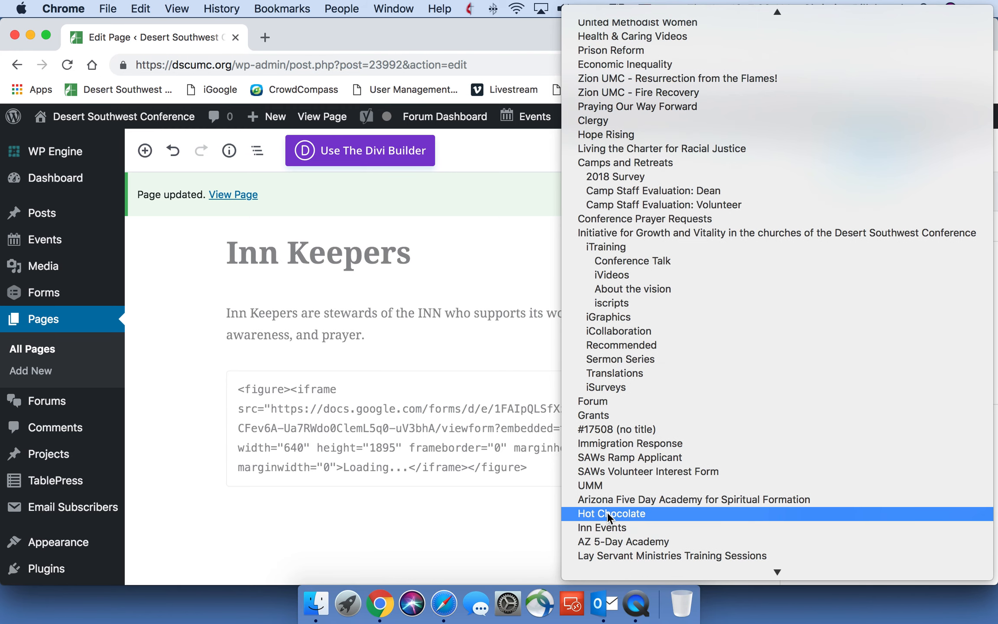
{"action": "scroll", "coordinate": [606, 511], "scroll_direction": "up", "scroll_amount": 20}
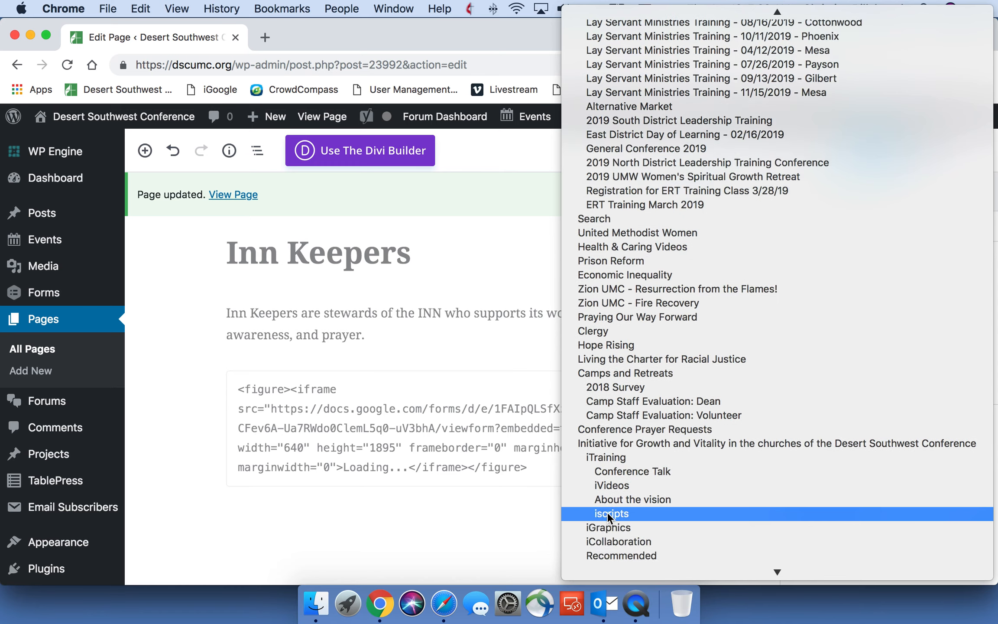
{"action": "scroll", "coordinate": [607, 512], "scroll_direction": "up", "scroll_amount": 20}
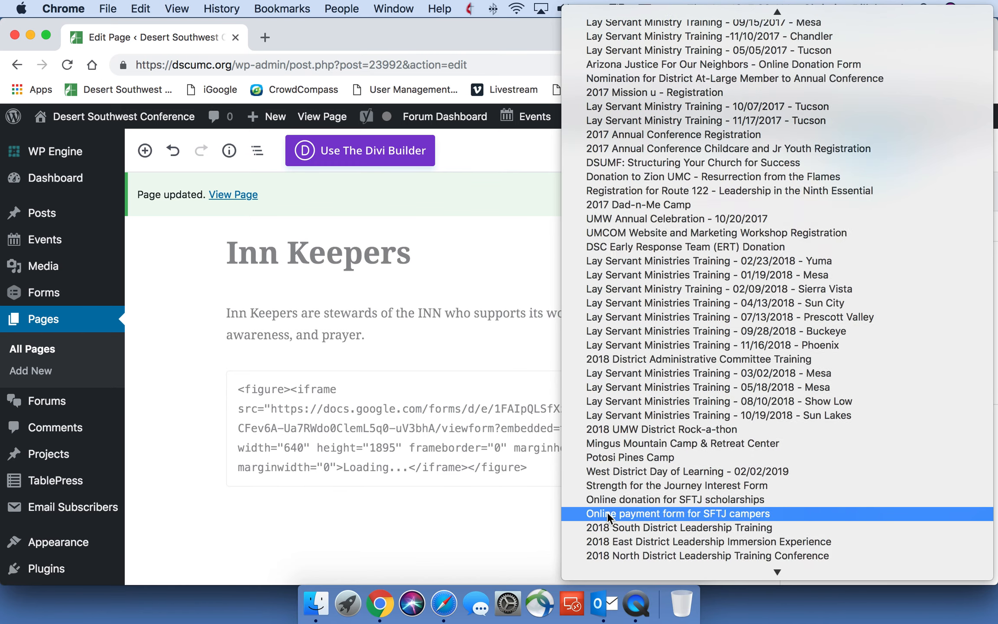
{"action": "scroll", "coordinate": [608, 513], "scroll_direction": "up", "scroll_amount": 5}
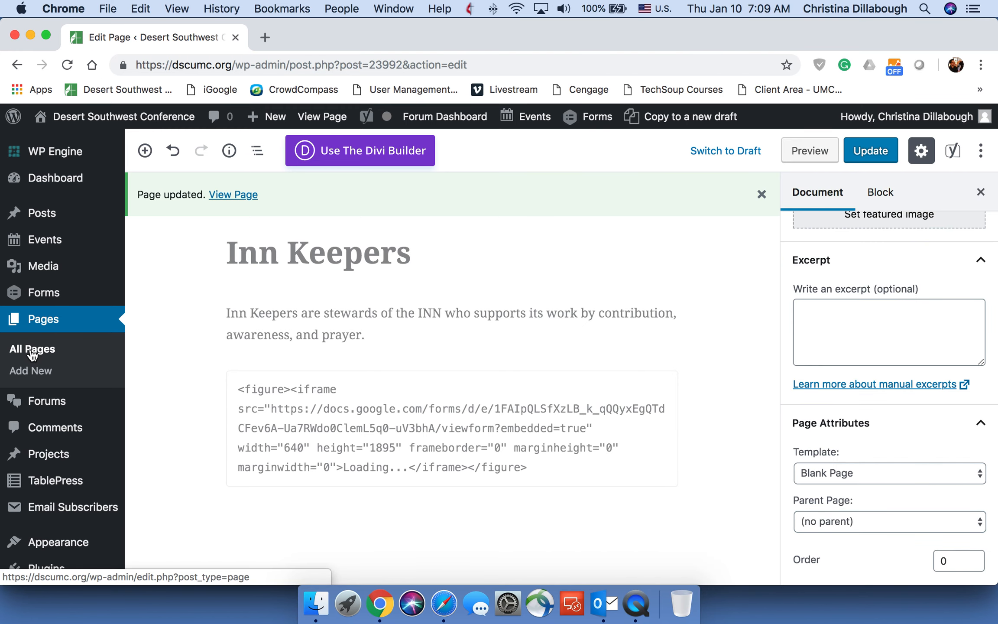
- Search all pages for "5 day" and look for the Arizona Five Day Academy for Spiritual Formation page
{"action": "left_click", "coordinate": [33, 354]}
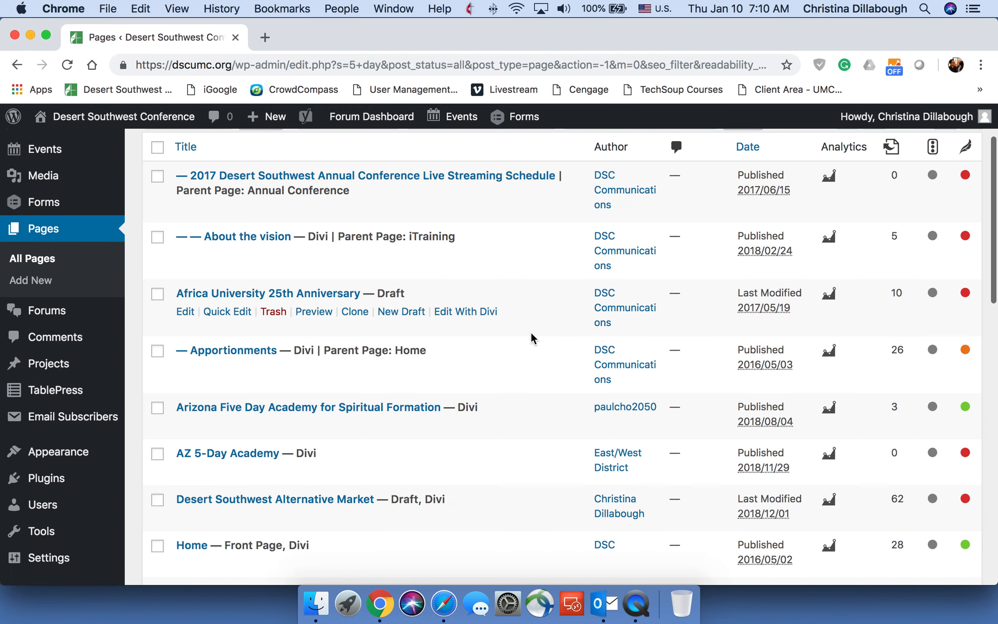
{"action": "scroll", "coordinate": [531, 332], "scroll_direction": "down", "scroll_amount": 2}
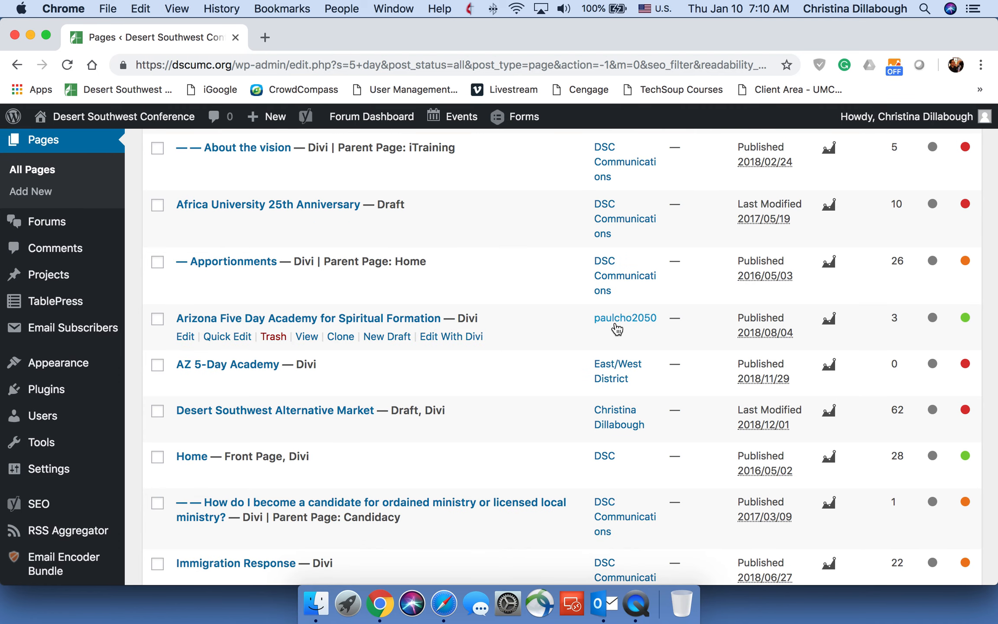
{"action": "scroll", "coordinate": [468, 329], "scroll_direction": "down", "scroll_amount": 3}
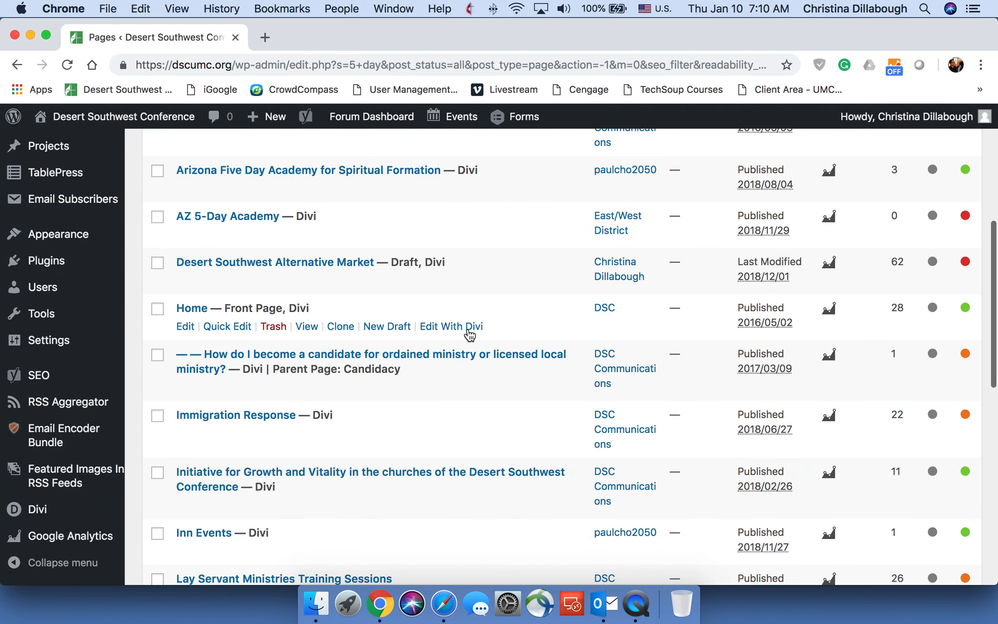
{"action": "scroll", "coordinate": [470, 334], "scroll_direction": "down", "scroll_amount": 5}
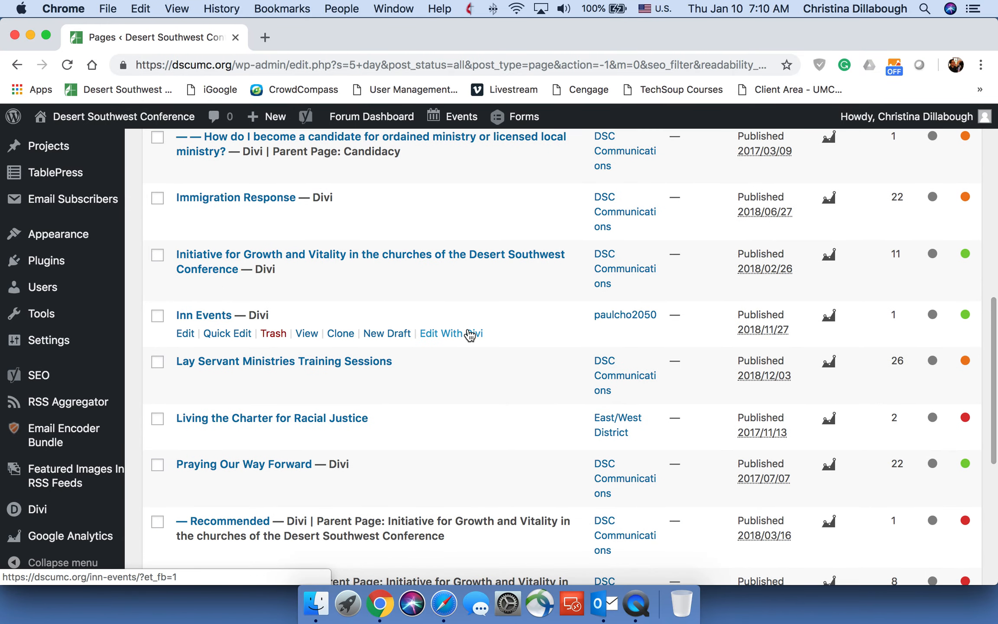
{"action": "scroll", "coordinate": [470, 334], "scroll_direction": "down", "scroll_amount": 8}
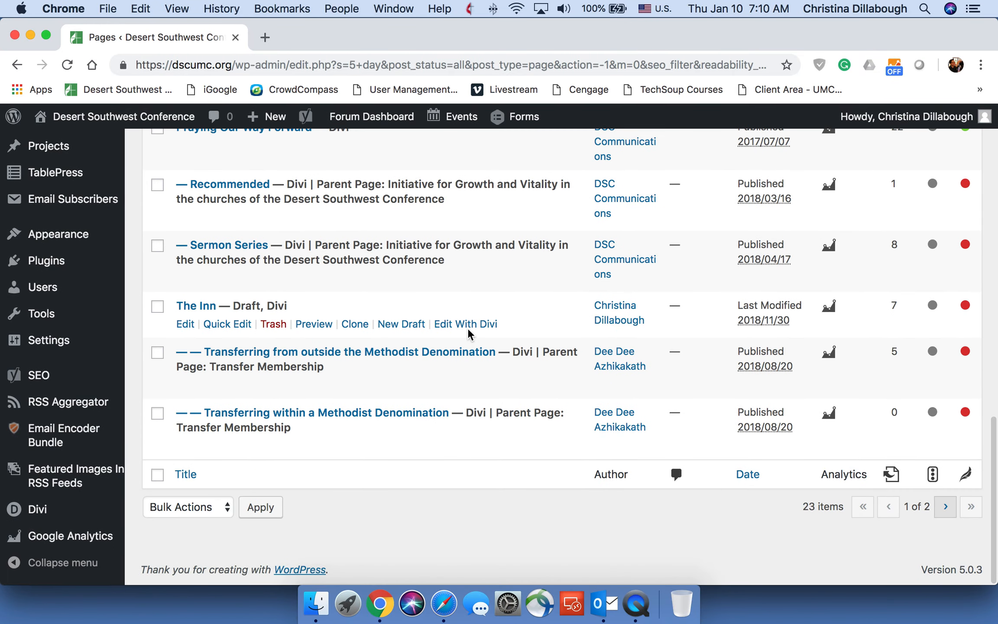
{"action": "scroll", "coordinate": [469, 334], "scroll_direction": "up", "scroll_amount": 15}
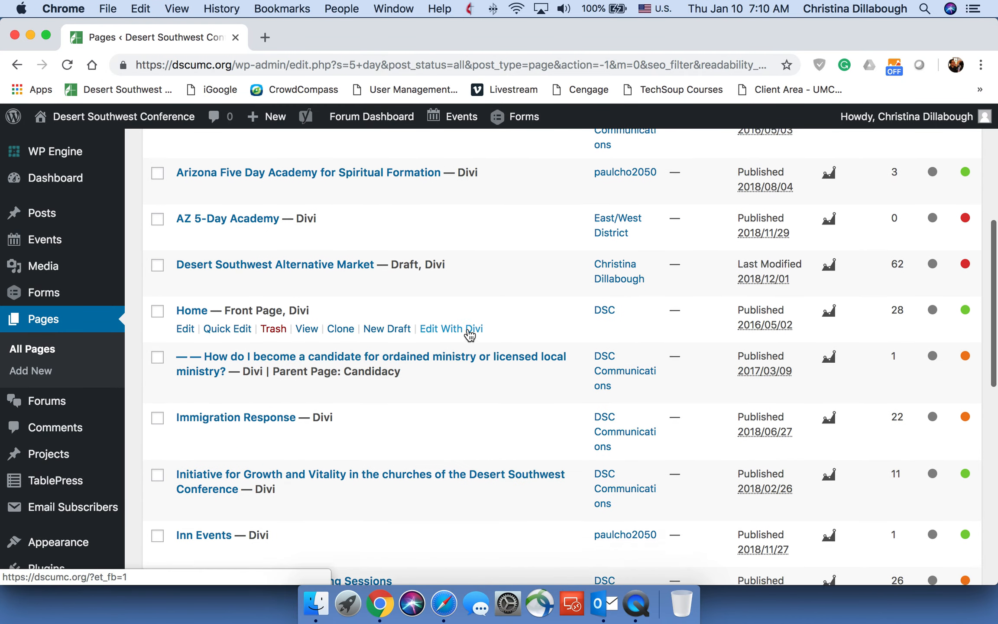
{"action": "scroll", "coordinate": [469, 334], "scroll_direction": "up", "scroll_amount": 2}
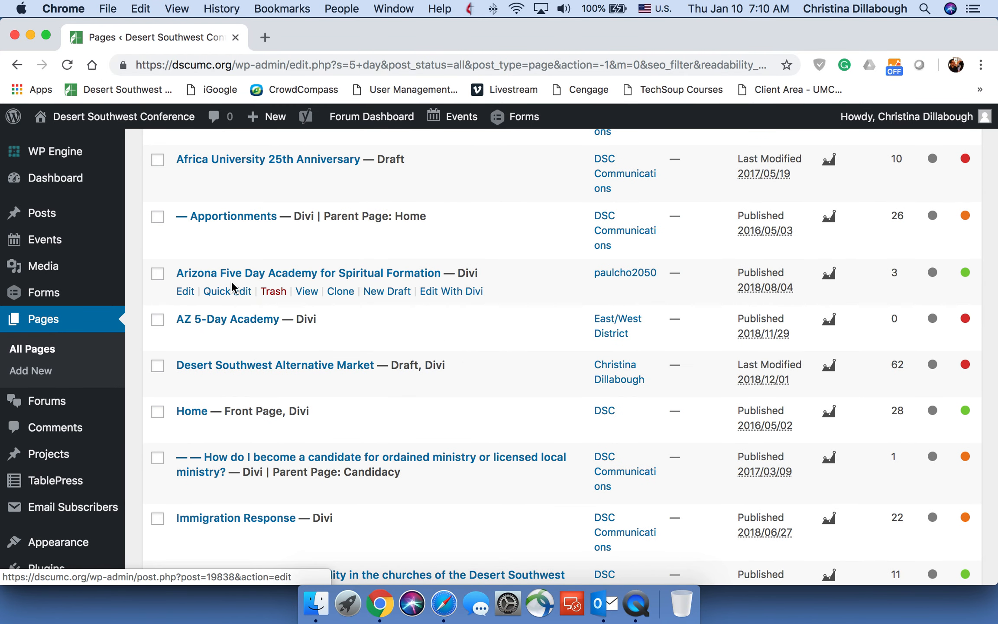
- View the live Arizona Five Day Academy for Spiritual Formation page and return to the page list
{"action": "left_click", "coordinate": [308, 293]}
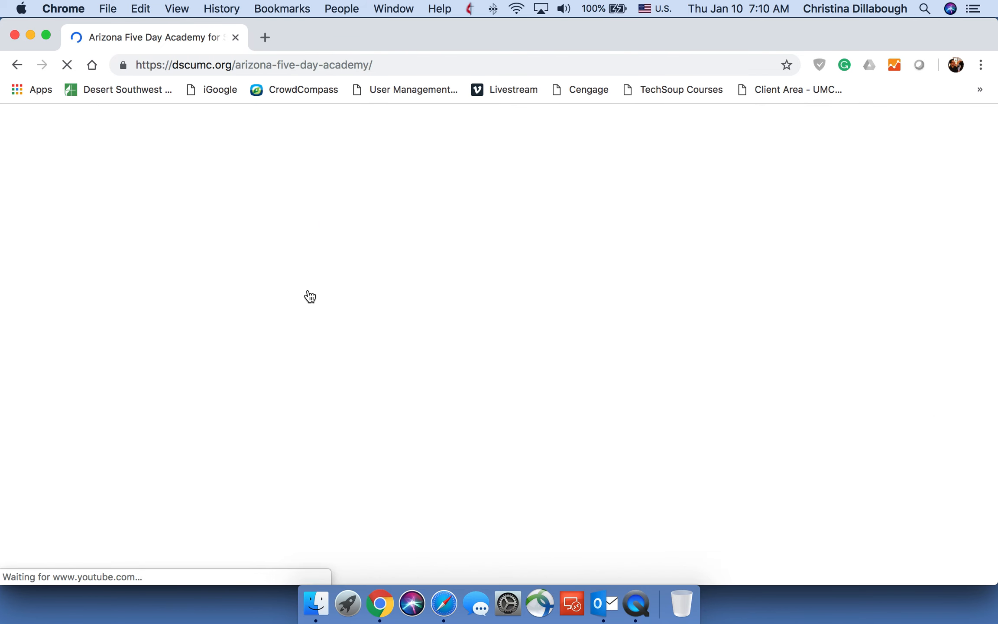
{"action": "scroll", "coordinate": [310, 296], "scroll_direction": "down", "scroll_amount": 10}
{"action": "scroll", "coordinate": [310, 296], "scroll_direction": "down", "scroll_amount": 10}
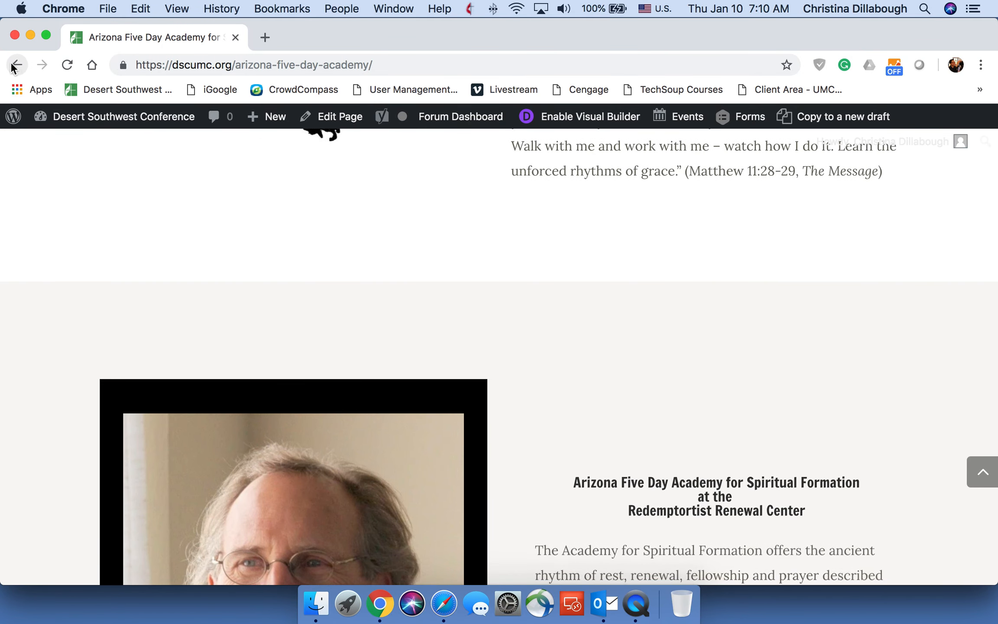
{"action": "left_click", "coordinate": [13, 65]}
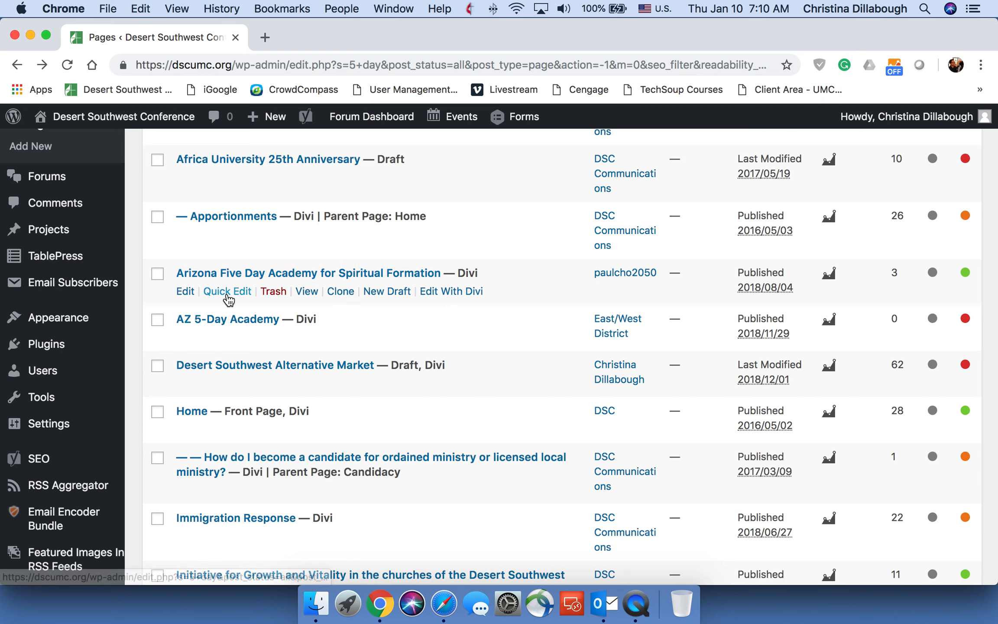
- Open Quick Edit for the Arizona Five Day Academy for Spiritual Formation page and review its parent and template settings
{"action": "left_click", "coordinate": [227, 292]}
{"action": "scroll", "coordinate": [597, 383], "scroll_direction": "down", "scroll_amount": 3}
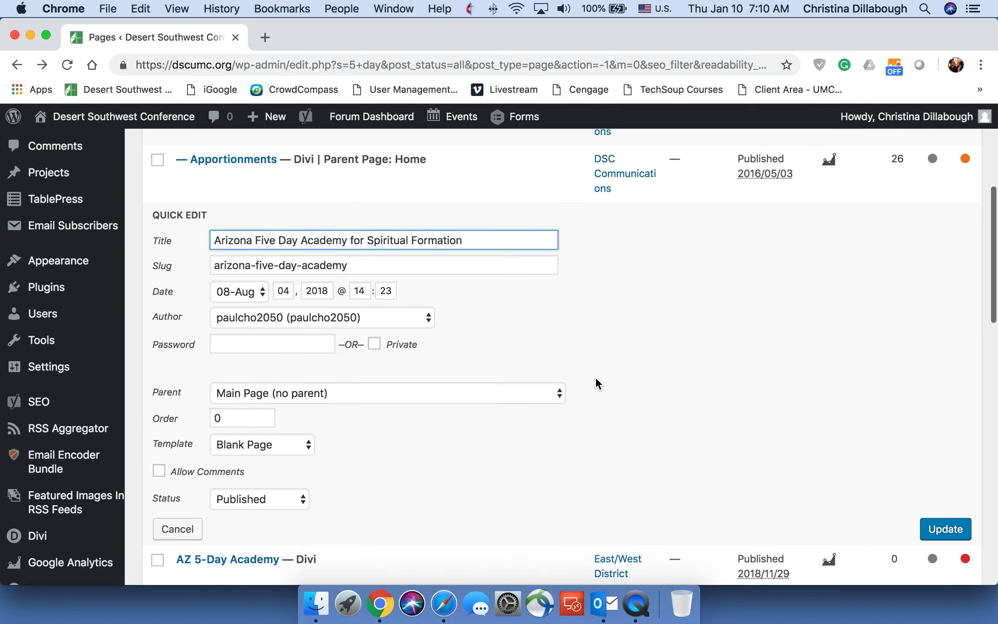
{"action": "scroll", "coordinate": [597, 384], "scroll_direction": "down", "scroll_amount": 2}
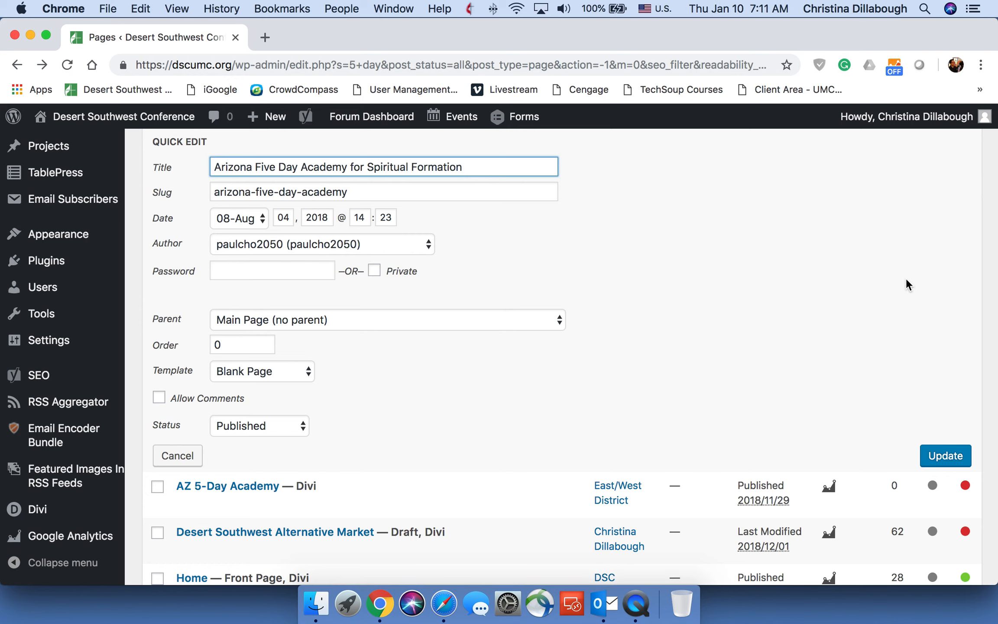
{"action": "scroll", "coordinate": [490, 428], "scroll_direction": "up", "scroll_amount": 1}
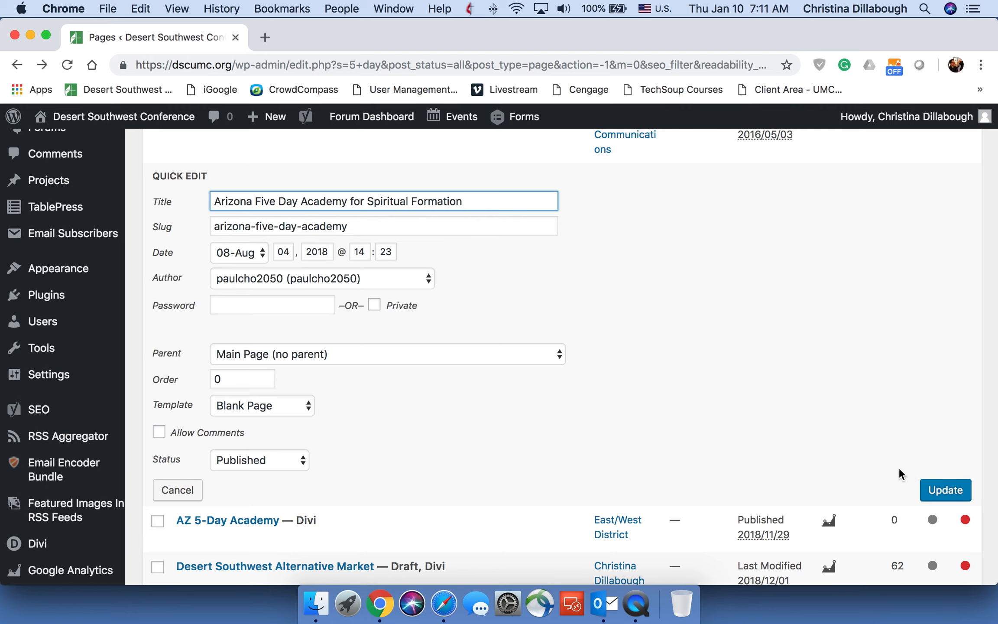
{"action": "scroll", "coordinate": [448, 503], "scroll_direction": "up", "scroll_amount": 3}
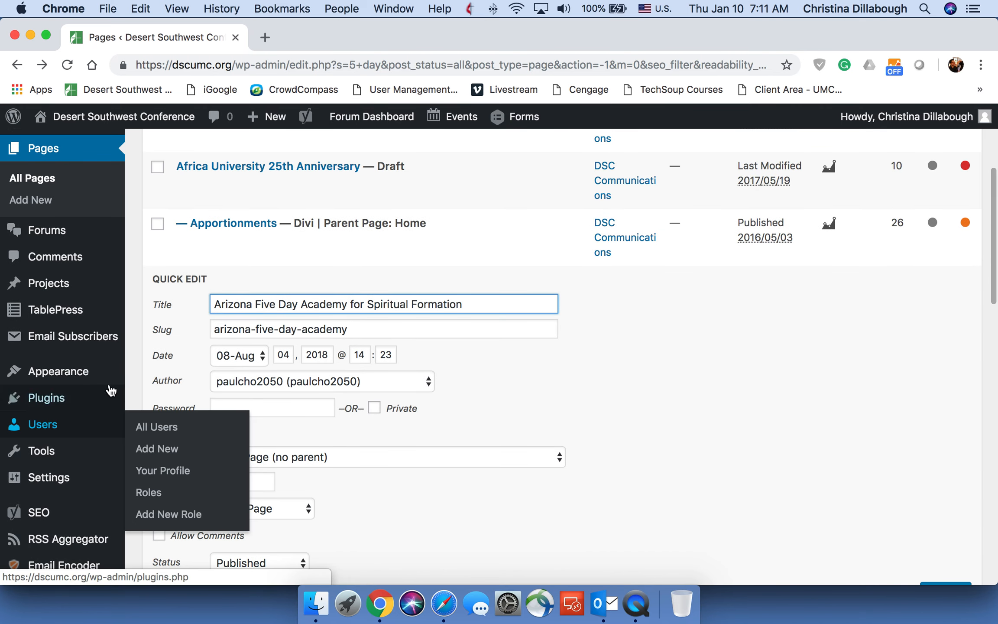
- Create a new navigation menu named AZ5Day and save it without assigning a display location
{"action": "mouse_move", "coordinate": [100, 379]}
{"action": "left_click", "coordinate": [166, 442]}
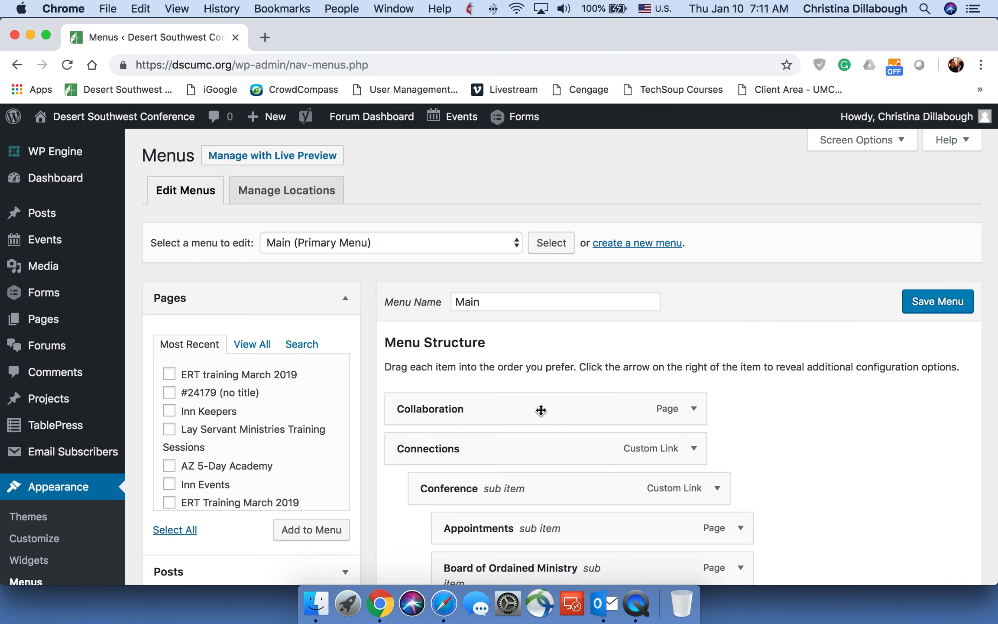
{"action": "left_click", "coordinate": [633, 243]}
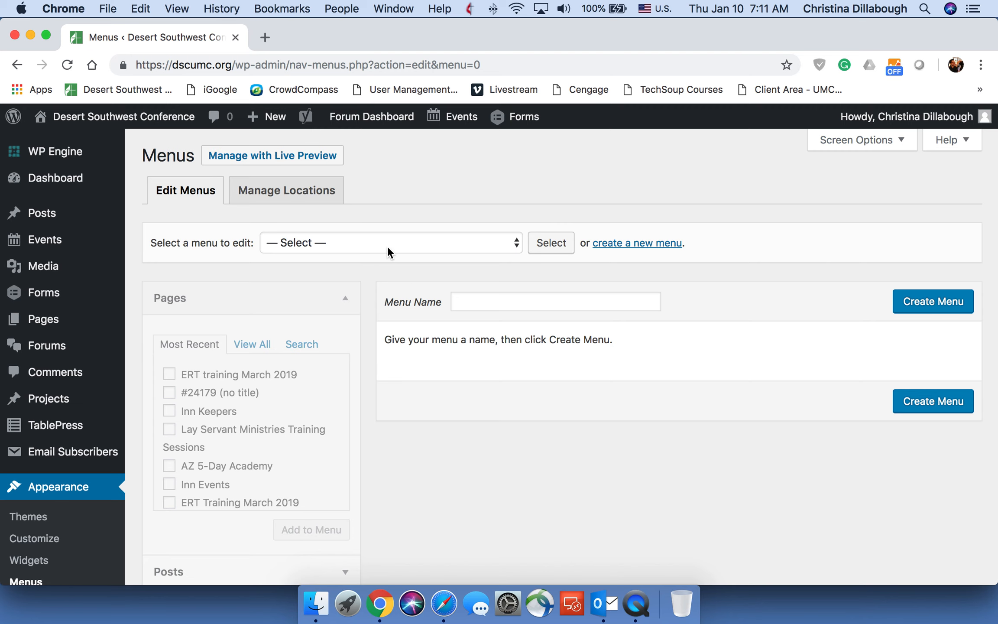
{"action": "left_click", "coordinate": [492, 301]}
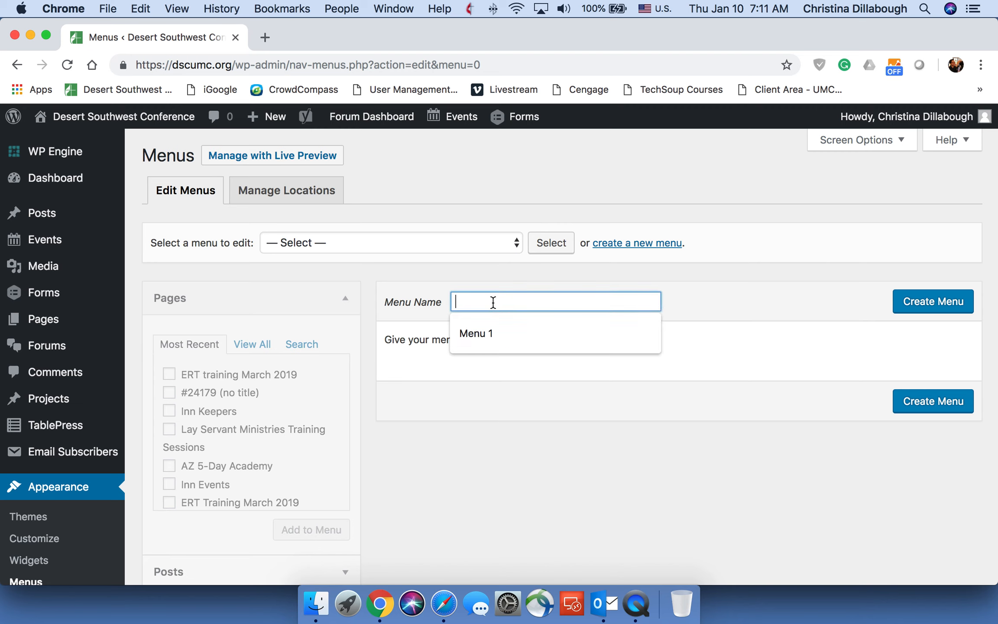
{"action": "type", "text": "AZ5"}
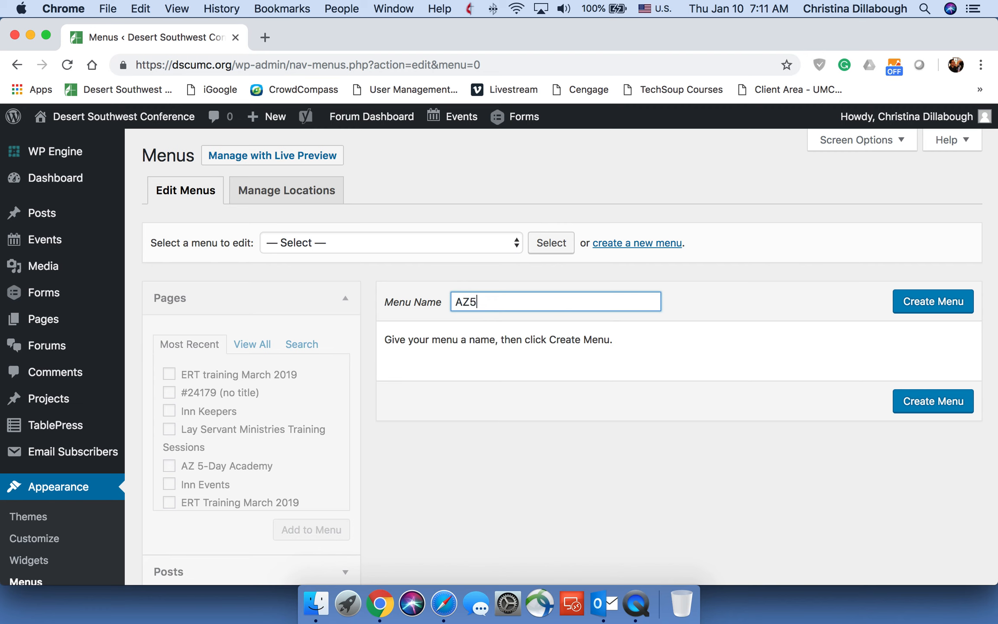
{"action": "type", "text": "Day"}
{"action": "left_click", "coordinate": [924, 304]}
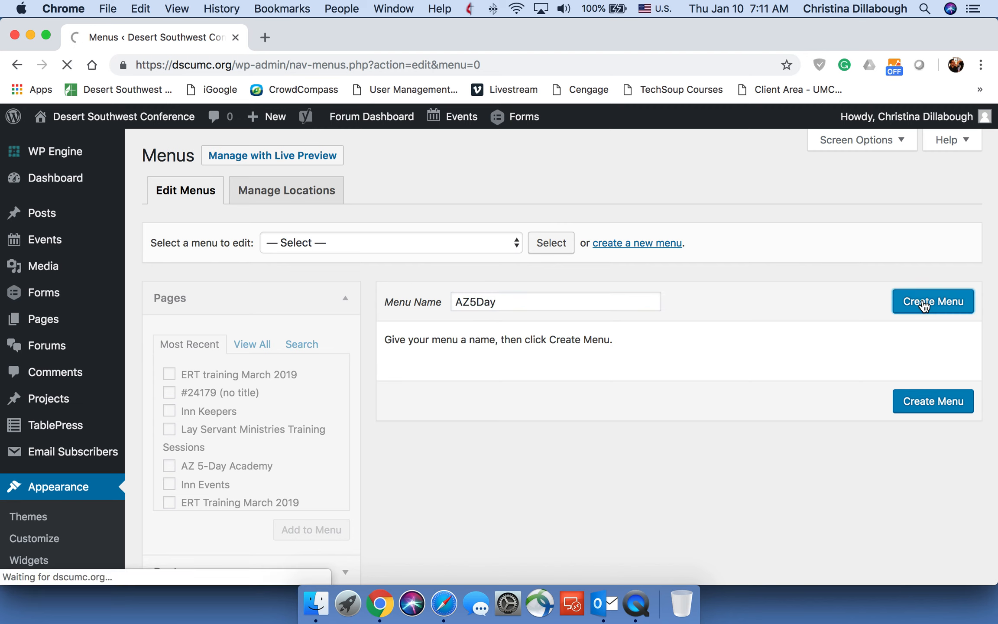
{"action": "scroll", "coordinate": [805, 376], "scroll_direction": "down", "scroll_amount": 3}
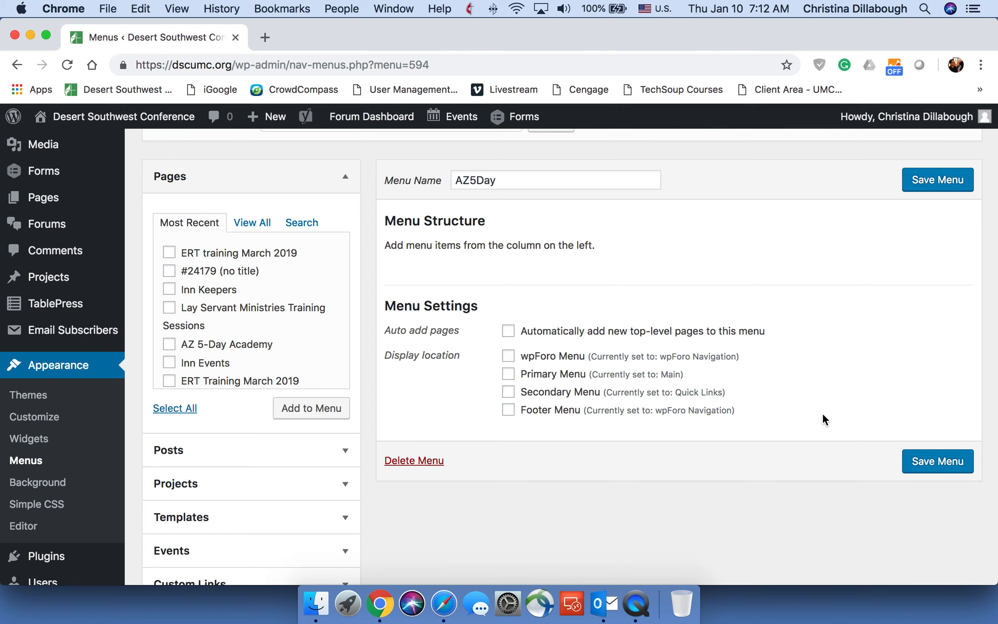
{"action": "left_click", "coordinate": [930, 464]}
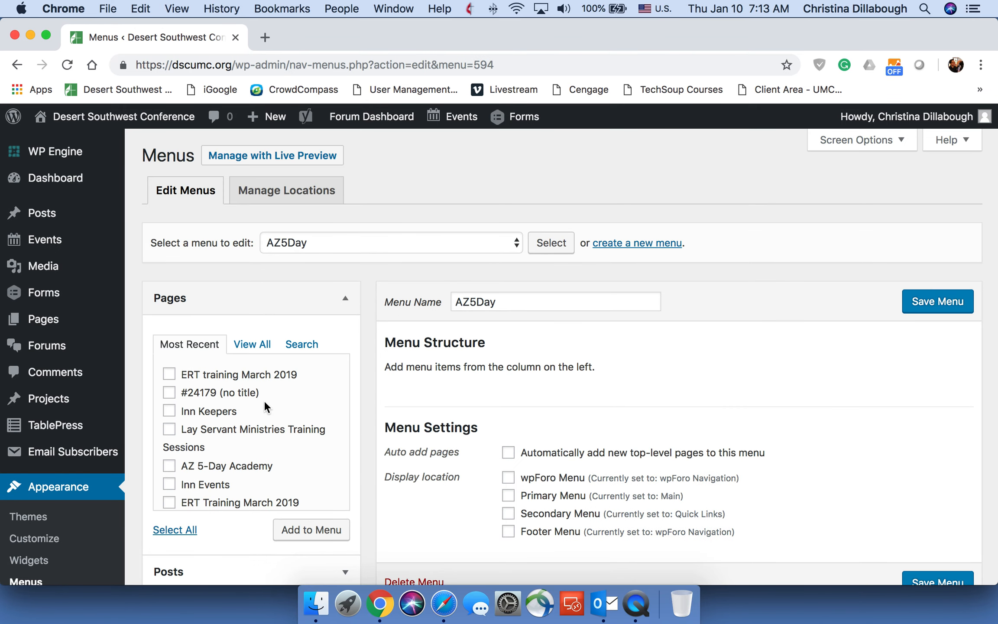
- Search the available pages for "Academy" and add Arizona Five Day Academy for Spiritual Formation to the AZ5Day menu
{"action": "scroll", "coordinate": [198, 354], "scroll_direction": "down", "scroll_amount": 3}
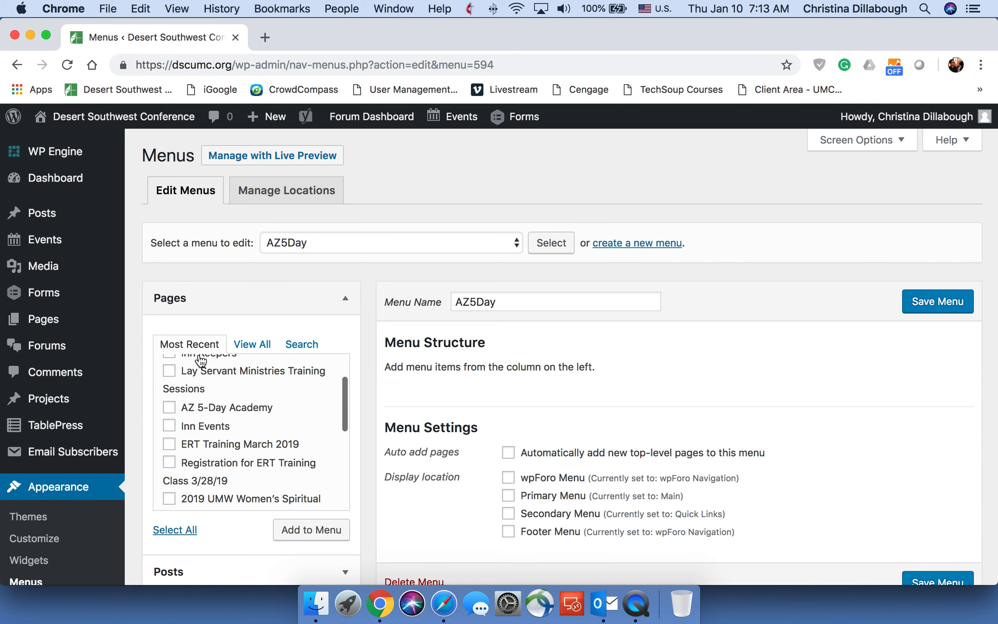
{"action": "scroll", "coordinate": [200, 360], "scroll_direction": "down", "scroll_amount": 5}
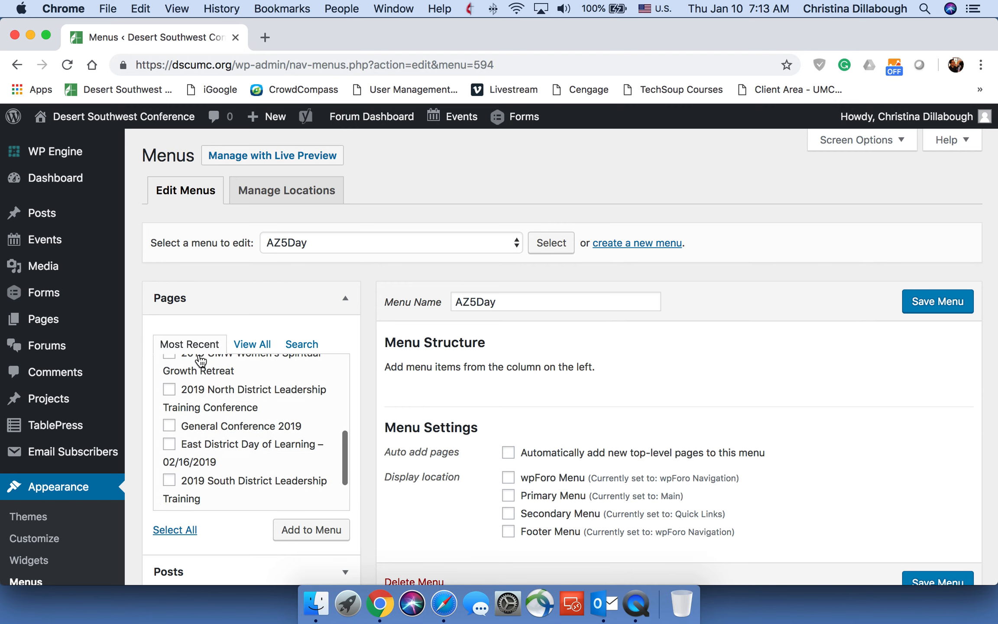
{"action": "scroll", "coordinate": [224, 433], "scroll_direction": "down", "scroll_amount": 5}
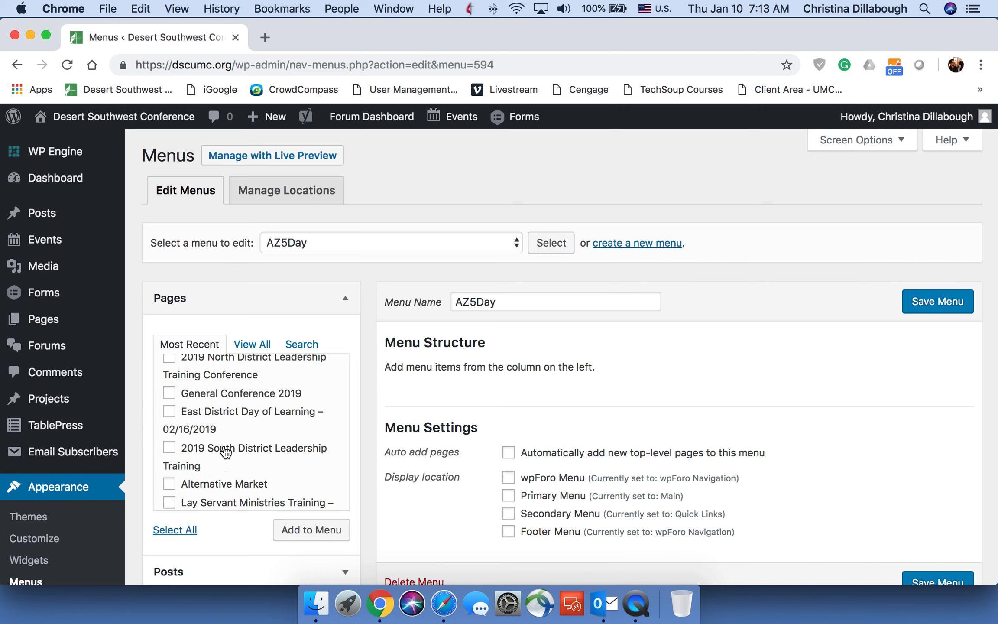
{"action": "scroll", "coordinate": [224, 450], "scroll_direction": "down", "scroll_amount": 2}
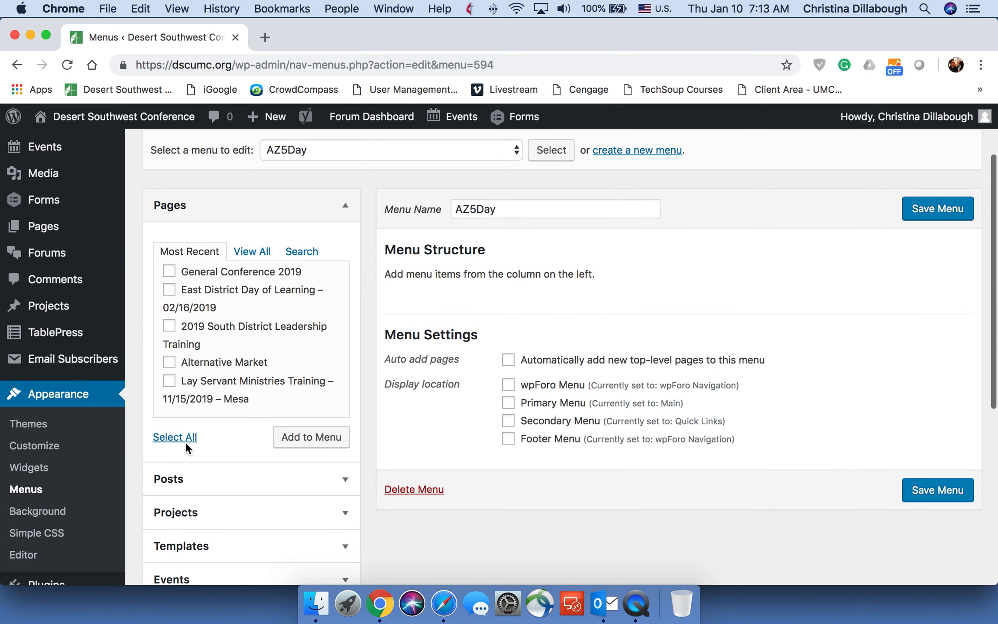
{"action": "scroll", "coordinate": [212, 428], "scroll_direction": "down", "scroll_amount": 2}
{"action": "left_click", "coordinate": [308, 207]}
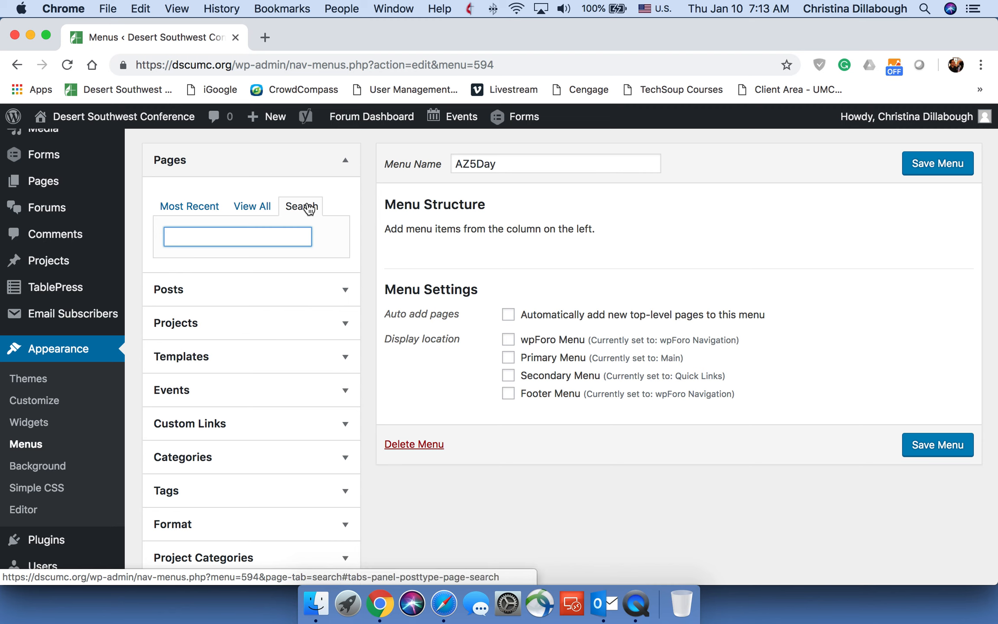
{"action": "type", "text": "Academy"}
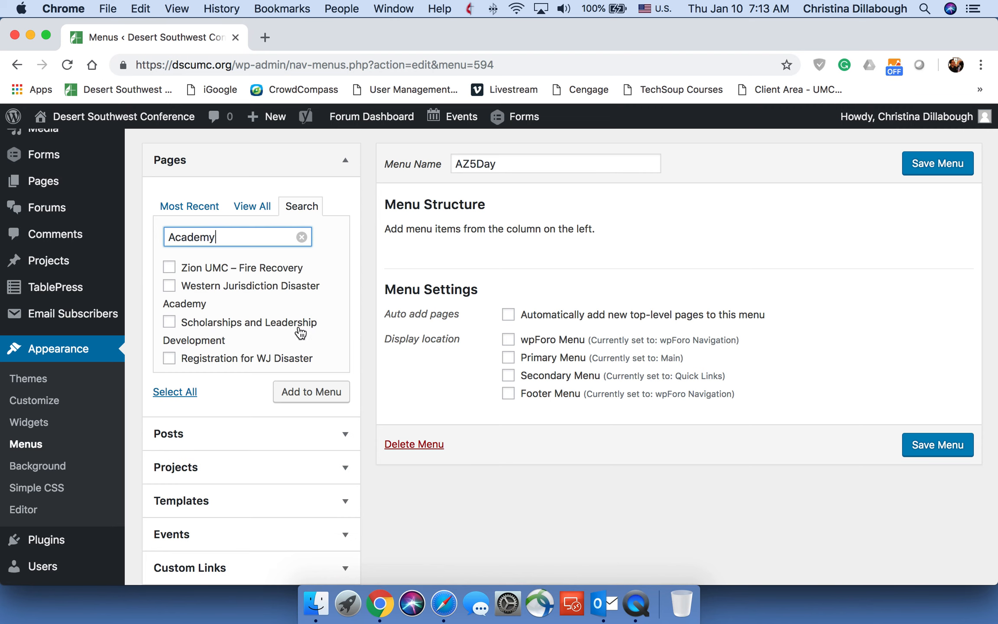
{"action": "scroll", "coordinate": [300, 331], "scroll_direction": "down", "scroll_amount": 2}
{"action": "scroll", "coordinate": [300, 331], "scroll_direction": "down", "scroll_amount": 3}
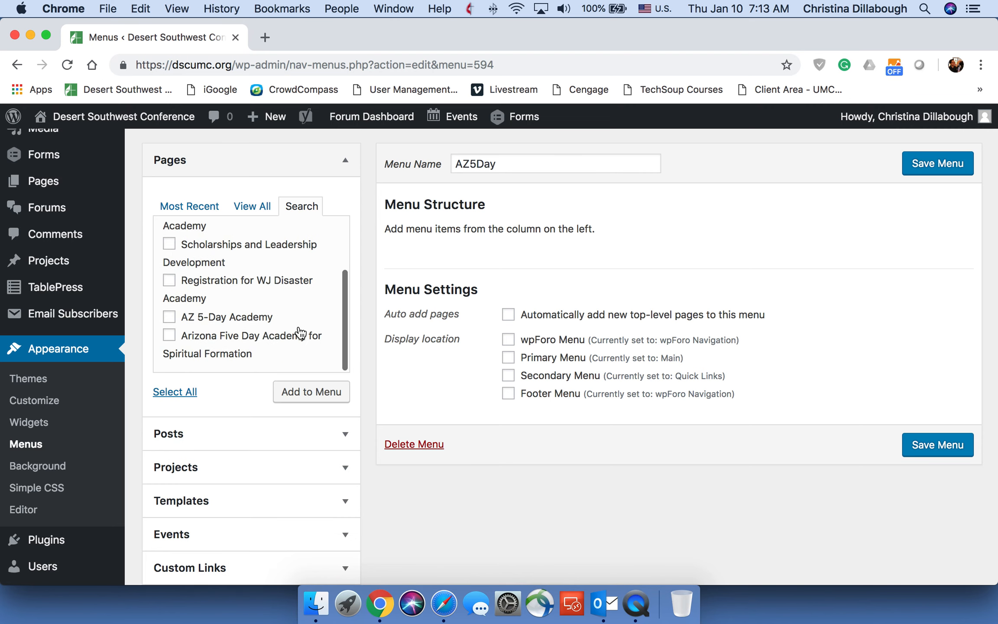
{"action": "left_click", "coordinate": [168, 335]}
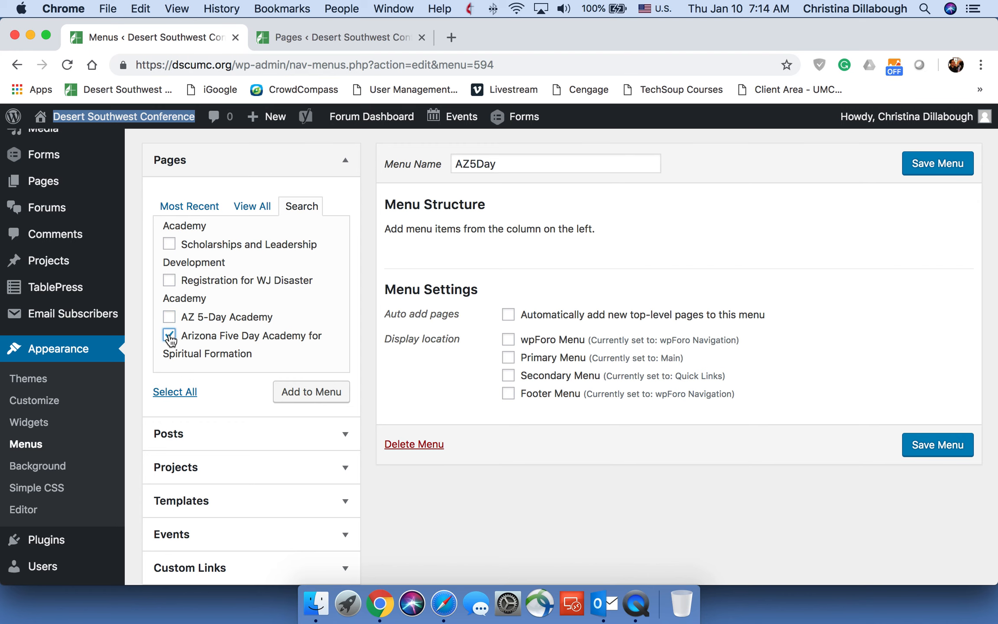
{"action": "left_click", "coordinate": [300, 392]}
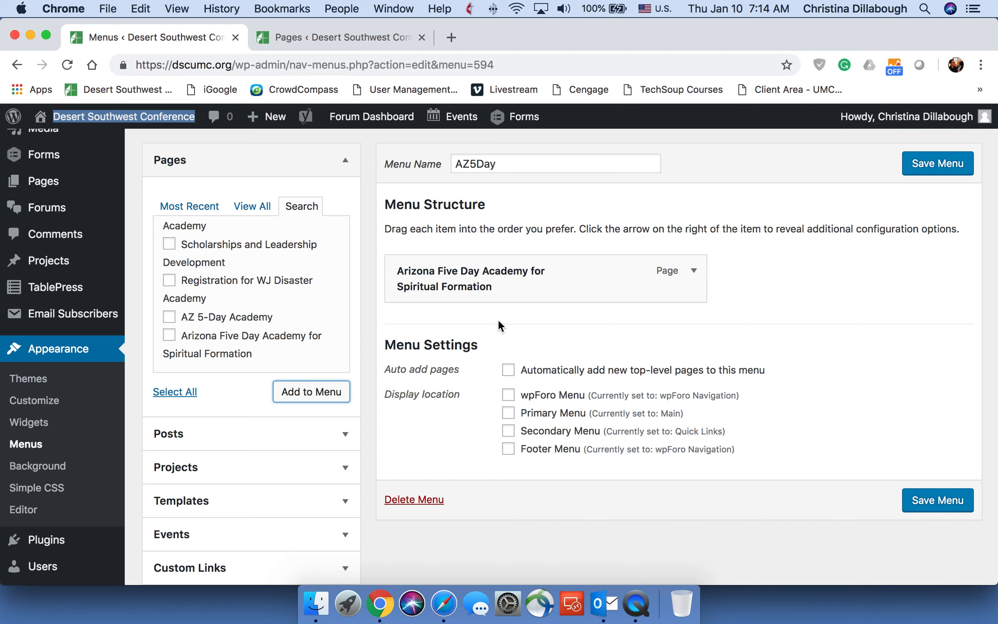
- Add the Western Jurisdiction Disaster Academy page to the menu and nest it under Arizona Five Day Academy for Spiritual Formation
{"action": "scroll", "coordinate": [279, 302], "scroll_direction": "up", "scroll_amount": 2}
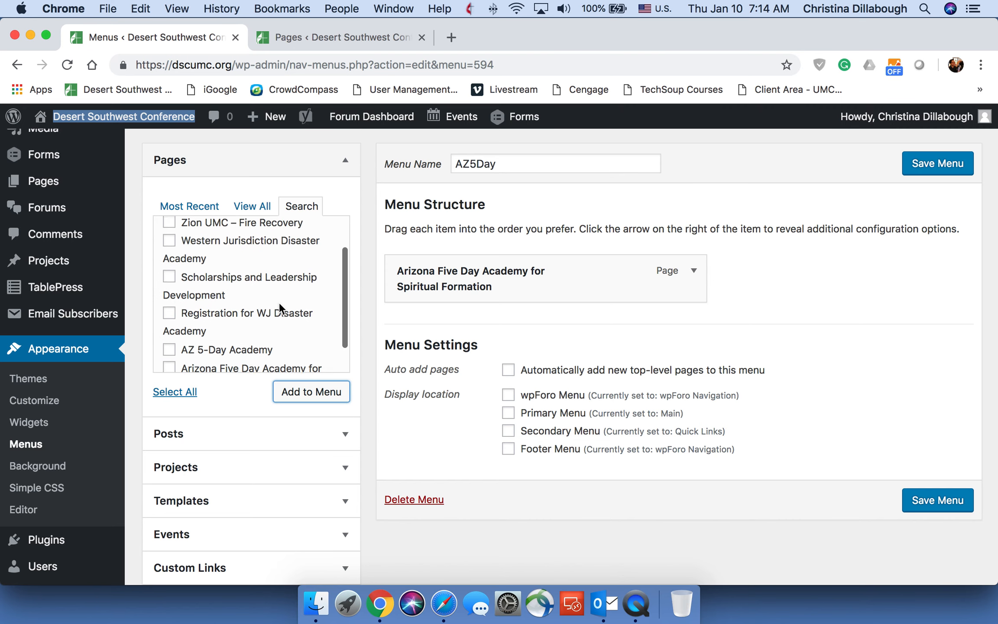
{"action": "left_click", "coordinate": [173, 248]}
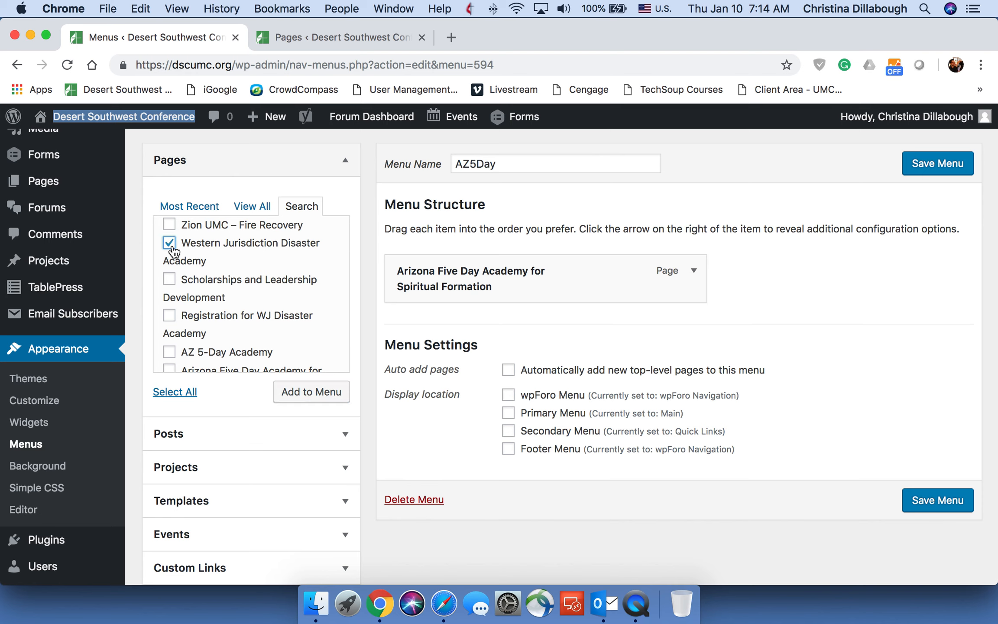
{"action": "left_click", "coordinate": [297, 399]}
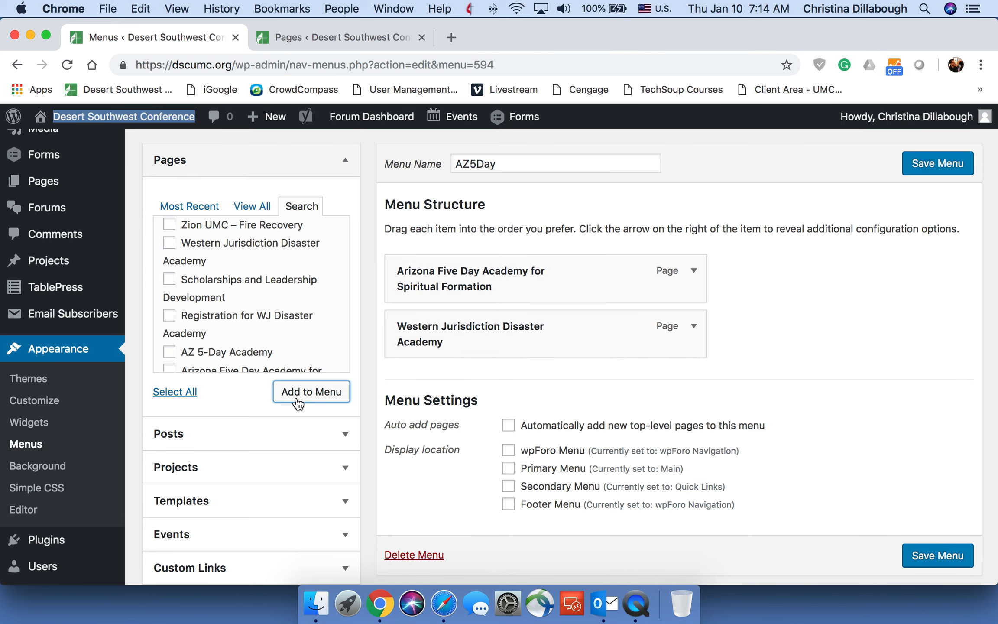
{"action": "mouse_move", "coordinate": [434, 342]}
{"action": "left_mouse_down"}
{"action": "mouse_move", "coordinate": [483, 334]}
{"action": "mouse_move", "coordinate": [452, 342]}
{"action": "left_mouse_up"}
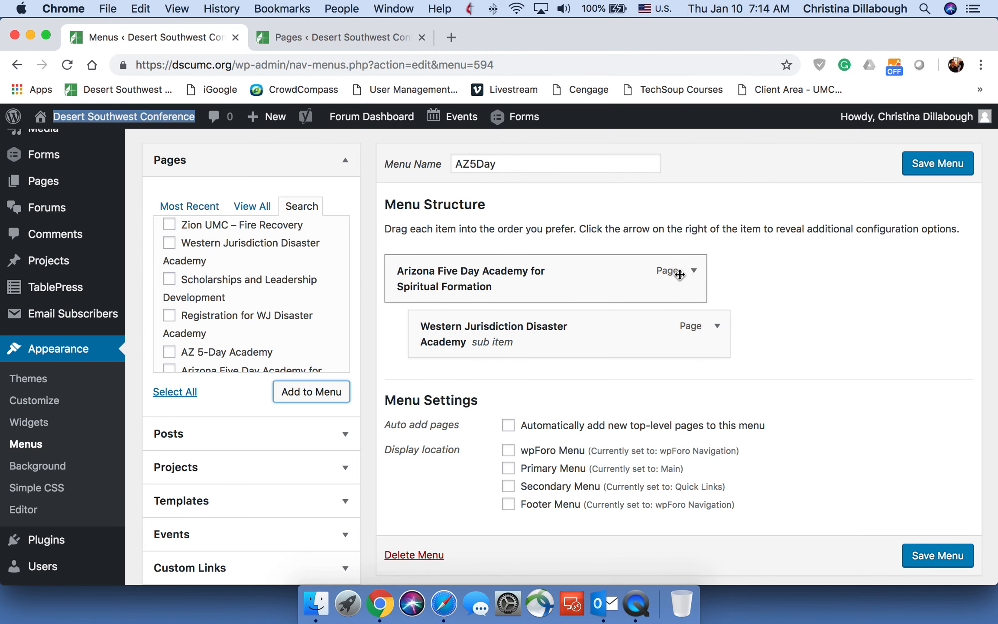
- Change the navigation label of the Arizona Five Day Academy for Spiritual Formation menu item to Home
{"action": "left_click", "coordinate": [694, 271]}
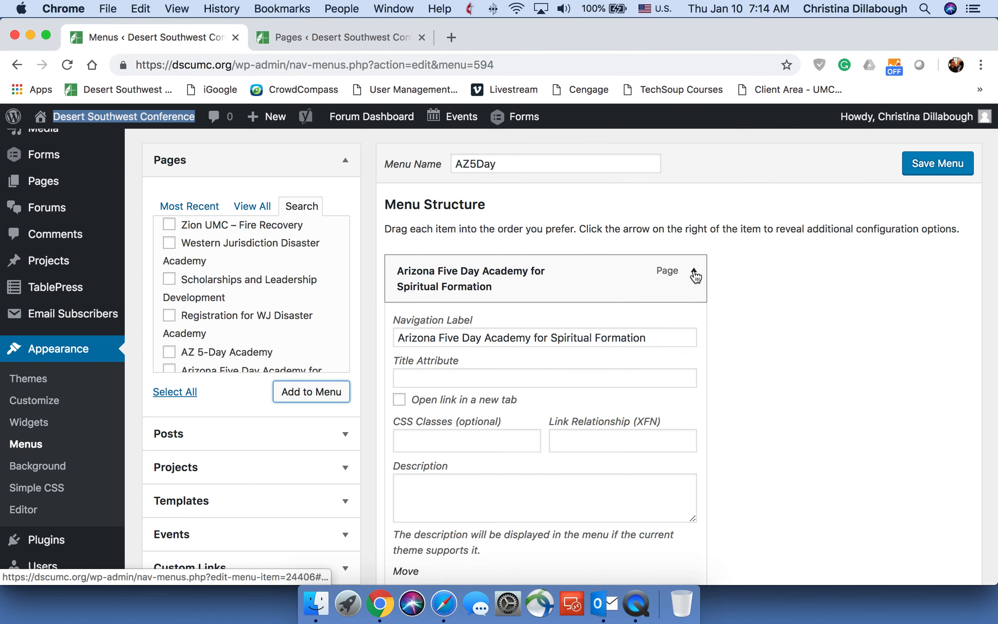
{"action": "triple_click", "coordinate": [432, 338]}
{"action": "type", "text": "Home"}
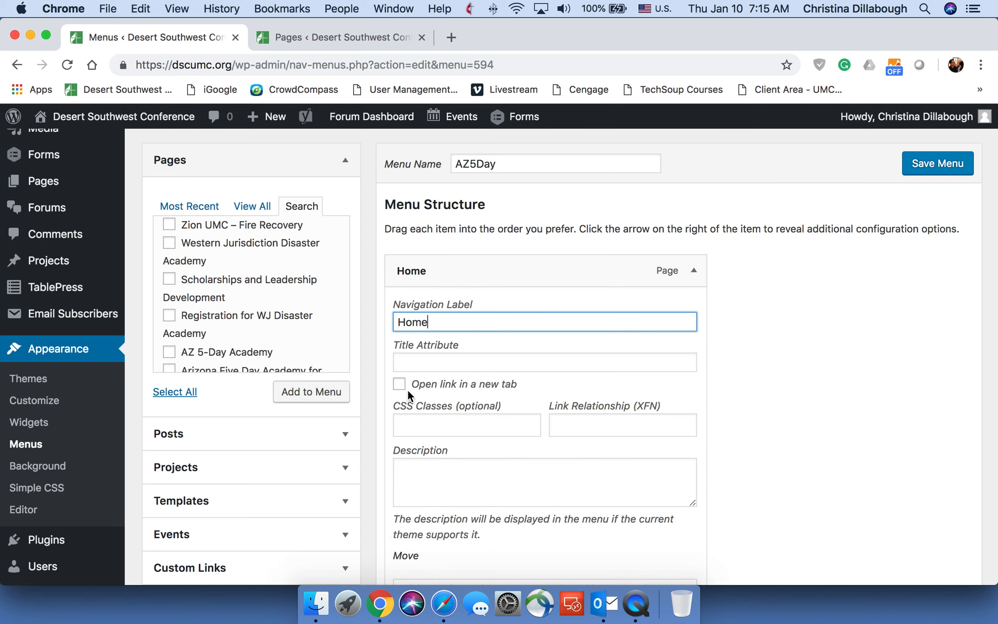
{"action": "scroll", "coordinate": [418, 396], "scroll_direction": "down", "scroll_amount": 5}
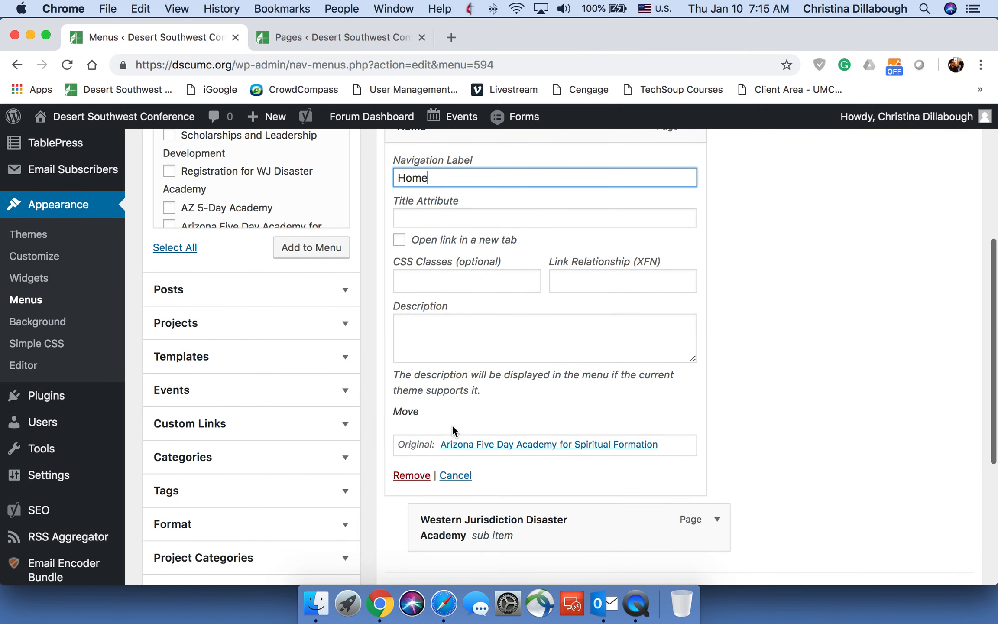
{"action": "scroll", "coordinate": [599, 375], "scroll_direction": "up", "scroll_amount": 4}
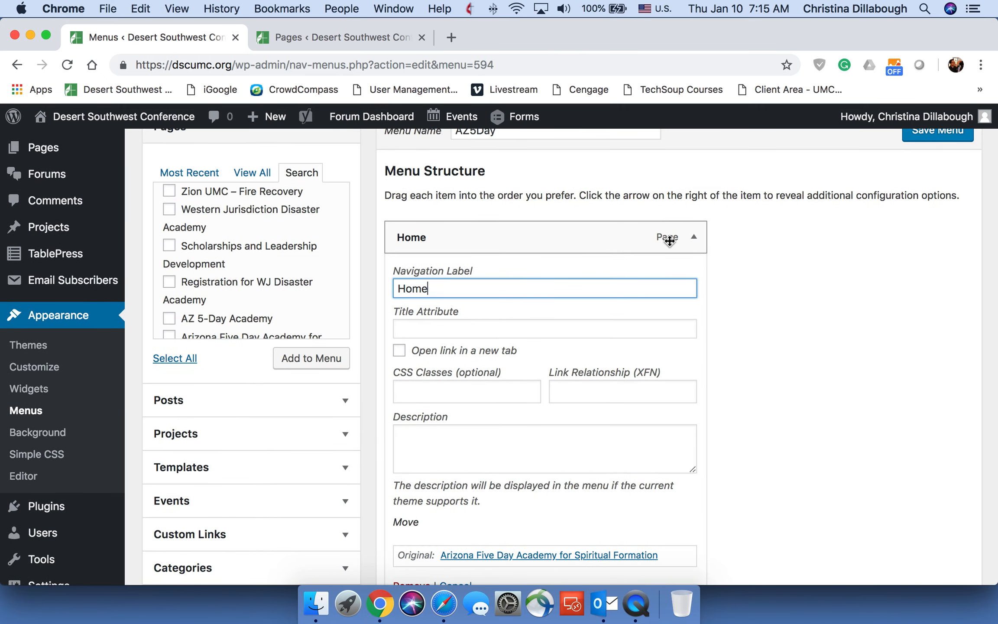
{"action": "left_click", "coordinate": [693, 238]}
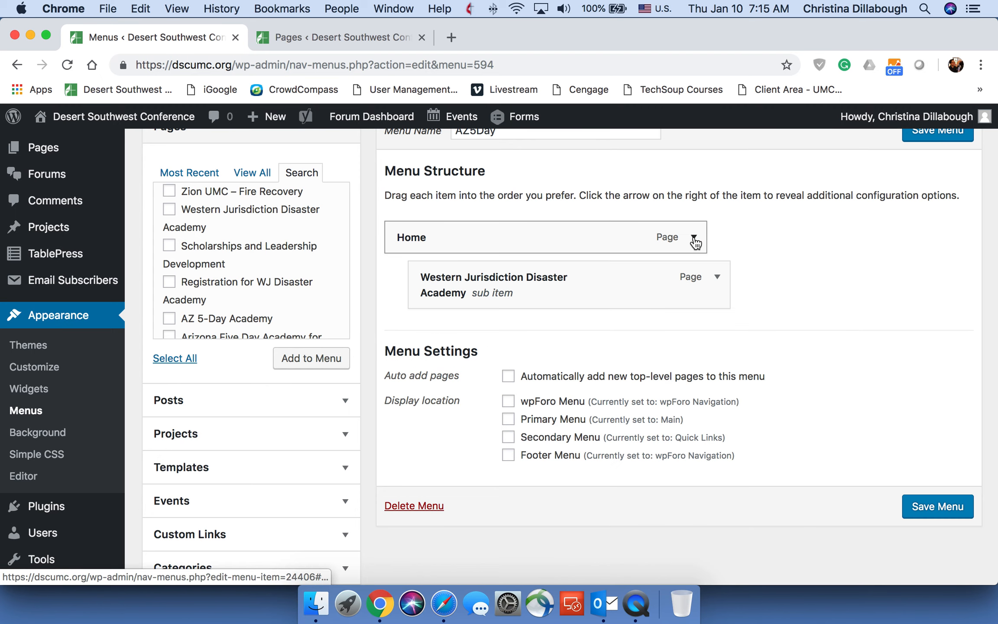
- Review the settings of the Western Jurisdiction Disaster Academy sub item and remove it from the menu
{"action": "left_click", "coordinate": [718, 278]}
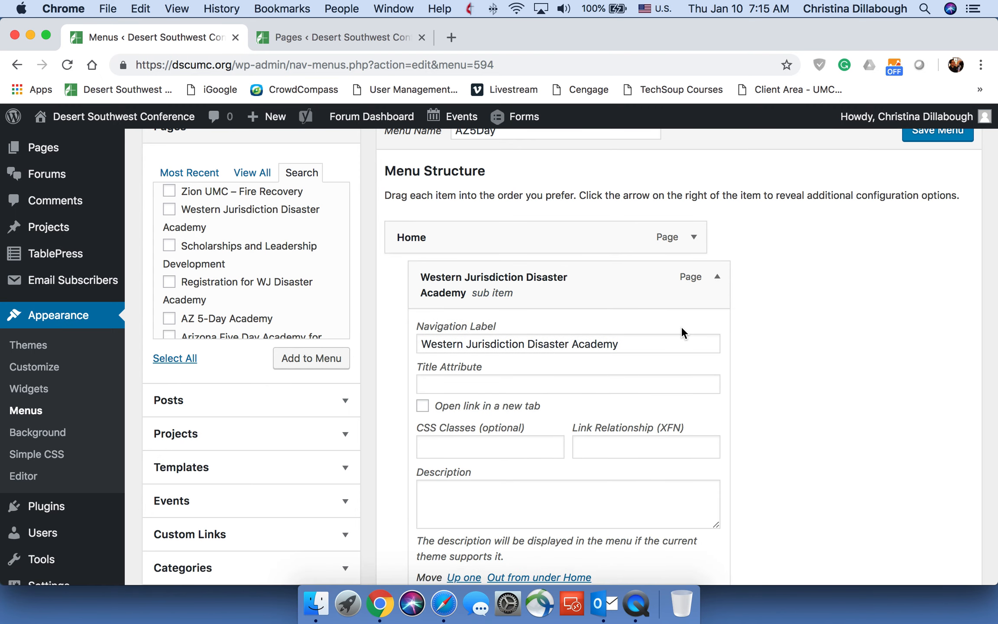
{"action": "scroll", "coordinate": [681, 326], "scroll_direction": "down", "scroll_amount": 1}
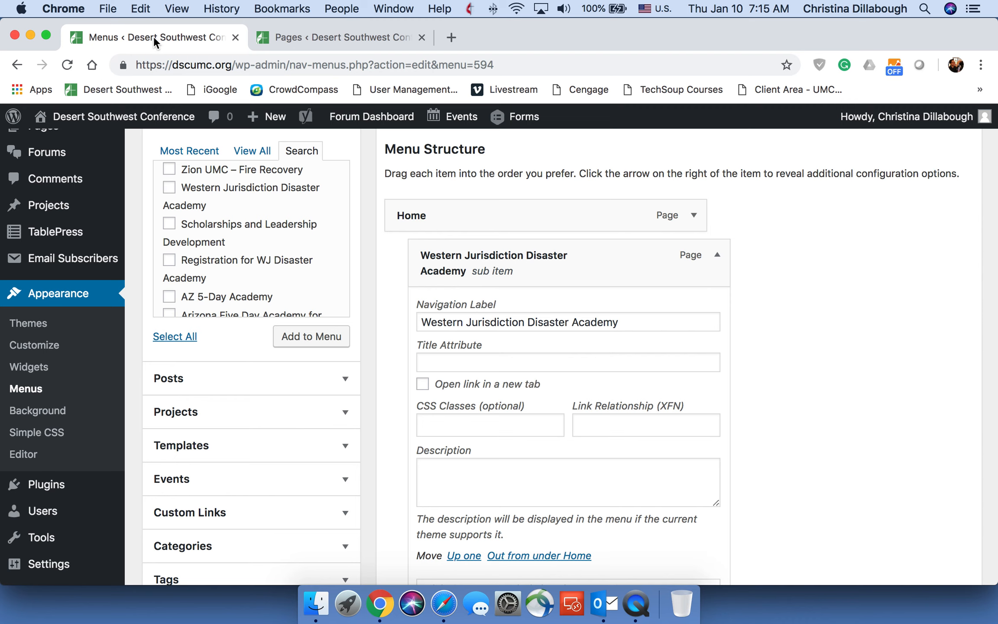
{"action": "left_click", "coordinate": [420, 38]}
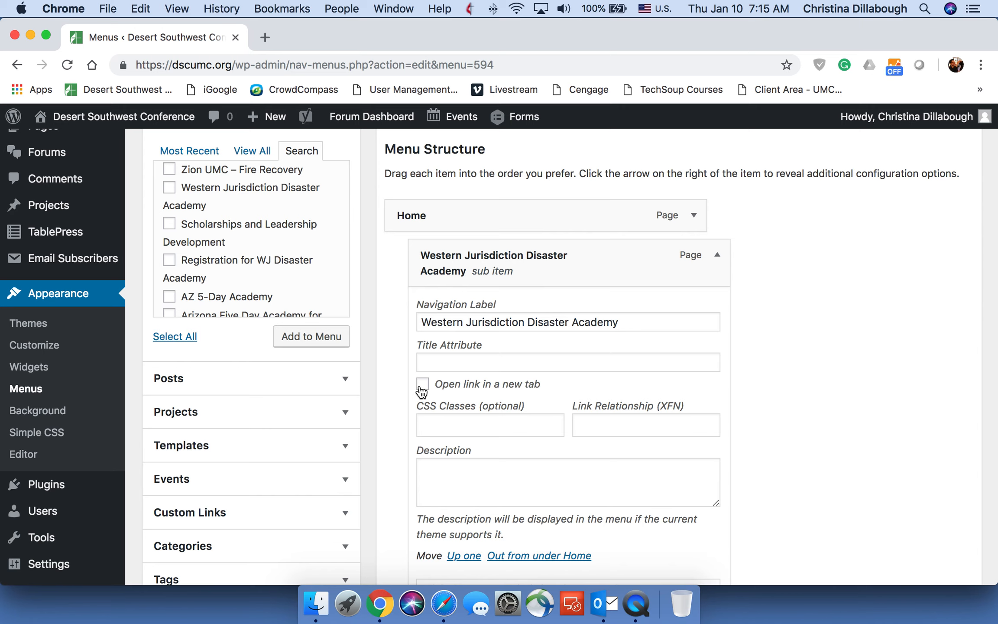
{"action": "scroll", "coordinate": [642, 392], "scroll_direction": "down", "scroll_amount": 5}
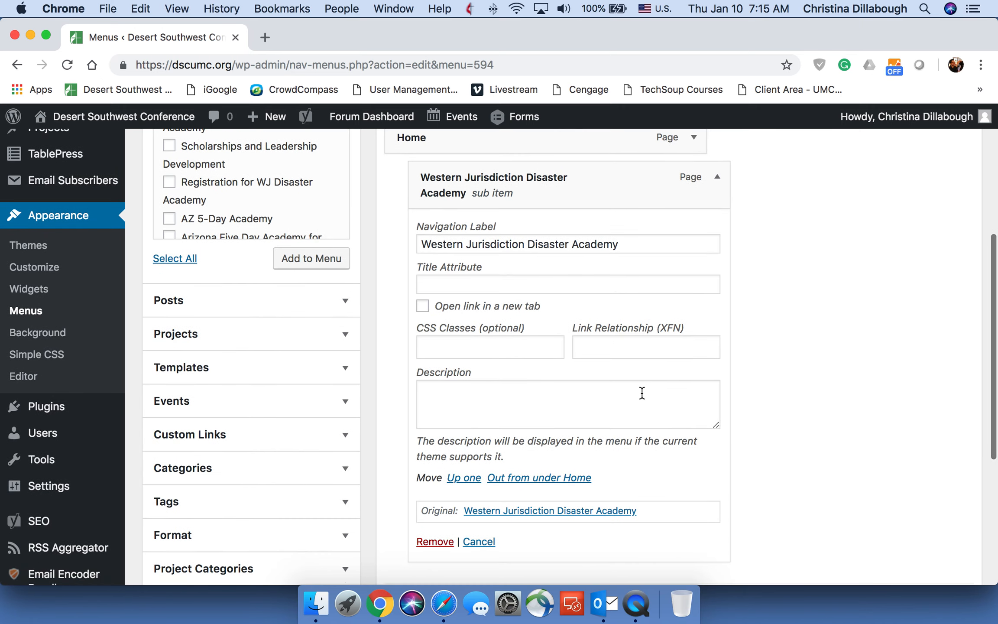
{"action": "scroll", "coordinate": [641, 392], "scroll_direction": "down", "scroll_amount": 4}
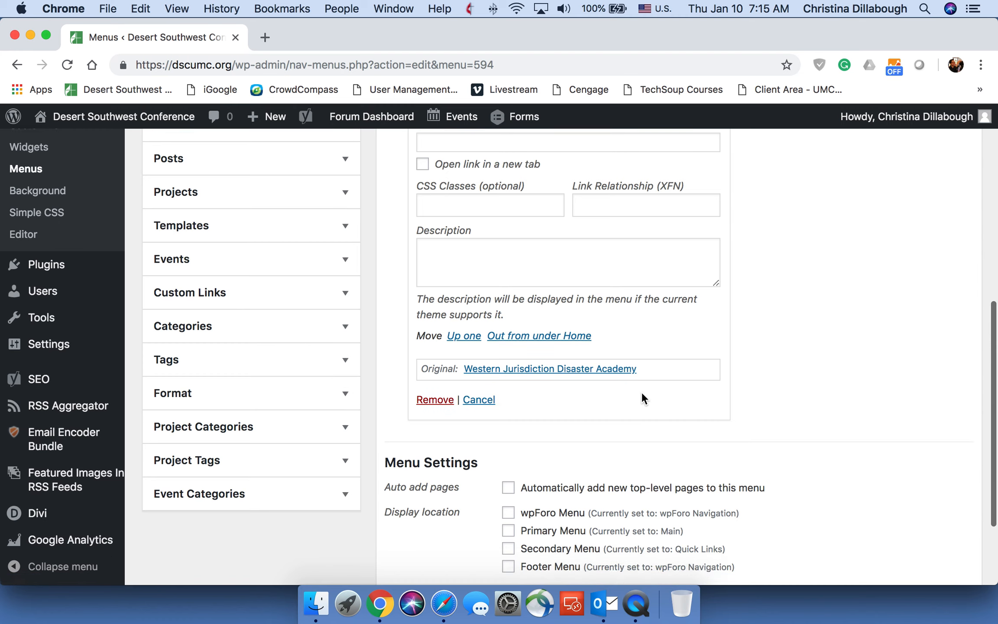
{"action": "scroll", "coordinate": [642, 392], "scroll_direction": "up", "scroll_amount": 8}
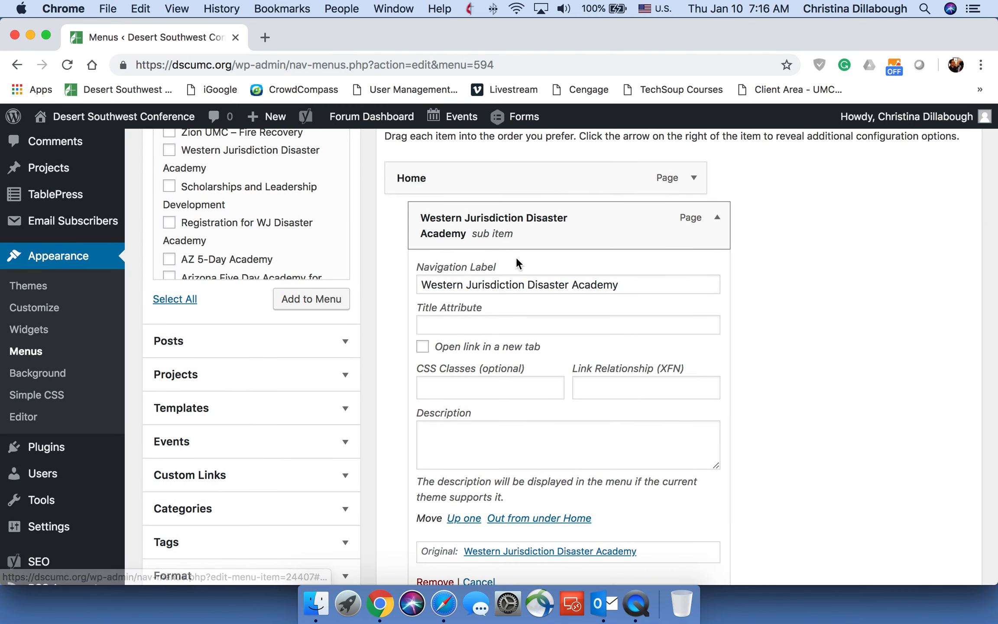
{"action": "scroll", "coordinate": [550, 444], "scroll_direction": "down", "scroll_amount": 3}
{"action": "scroll", "coordinate": [549, 445], "scroll_direction": "down", "scroll_amount": 3}
{"action": "left_click", "coordinate": [433, 439]}
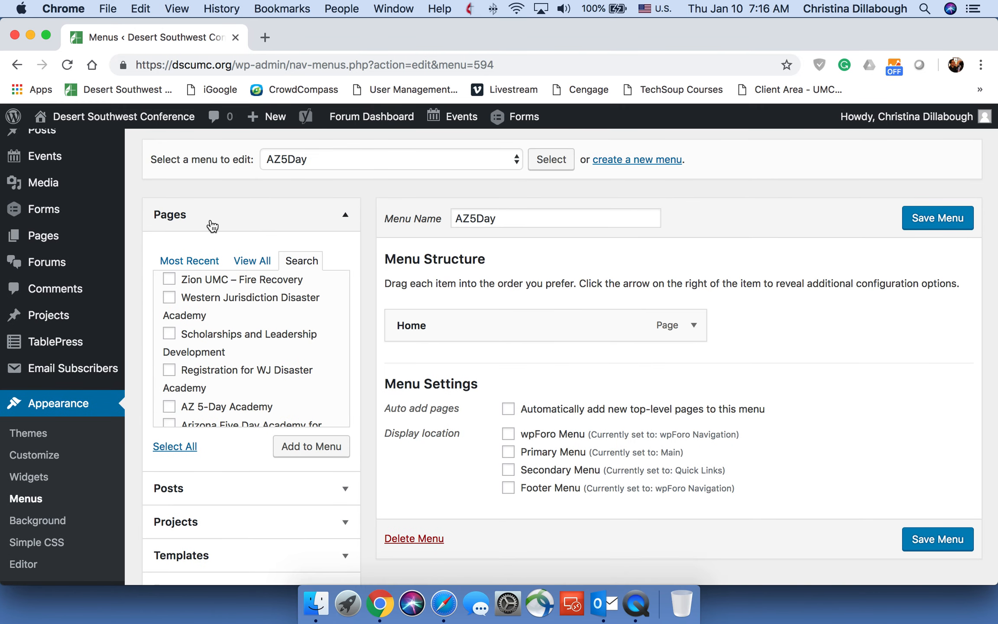
- Add the posts Making Church a Home, DISCIPLE MAKING and We Make the Road by Walking – District Devotional Reading to the menu
{"action": "left_click", "coordinate": [345, 216]}
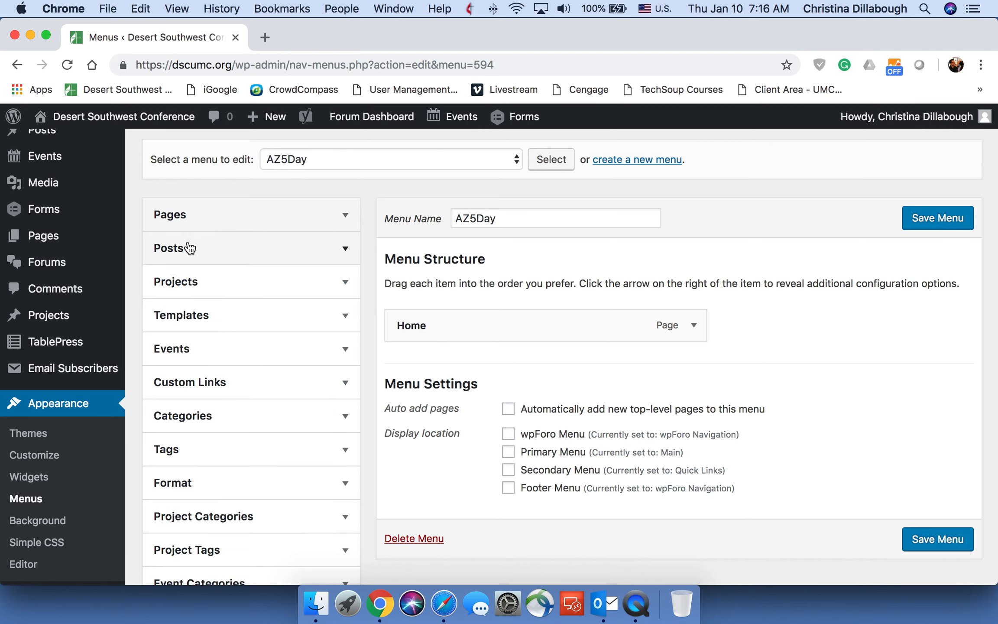
{"action": "left_click", "coordinate": [173, 250]}
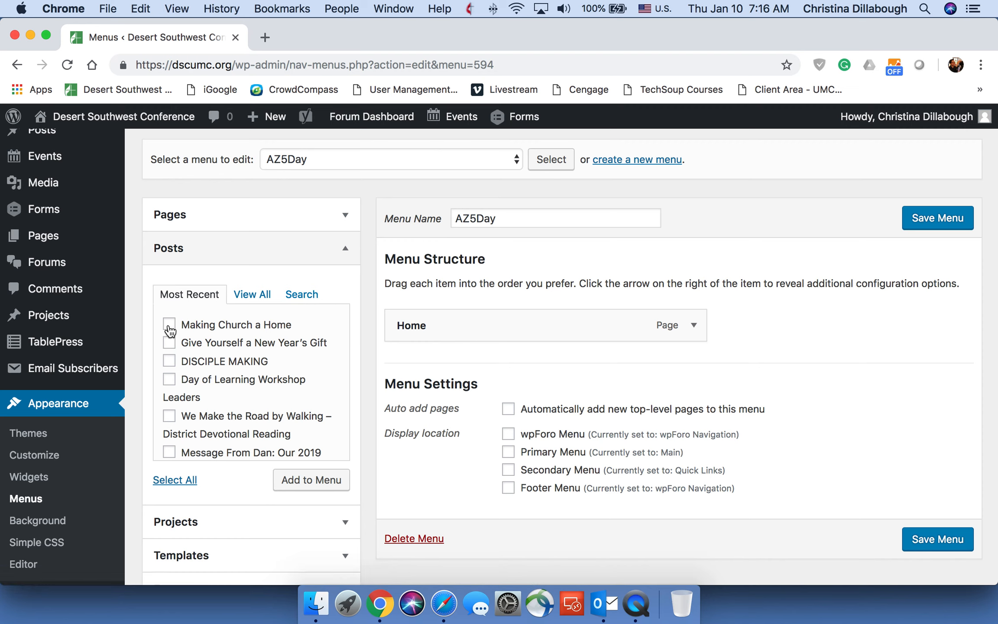
{"action": "left_click", "coordinate": [169, 361]}
{"action": "left_click", "coordinate": [169, 416]}
{"action": "left_click", "coordinate": [308, 487]}
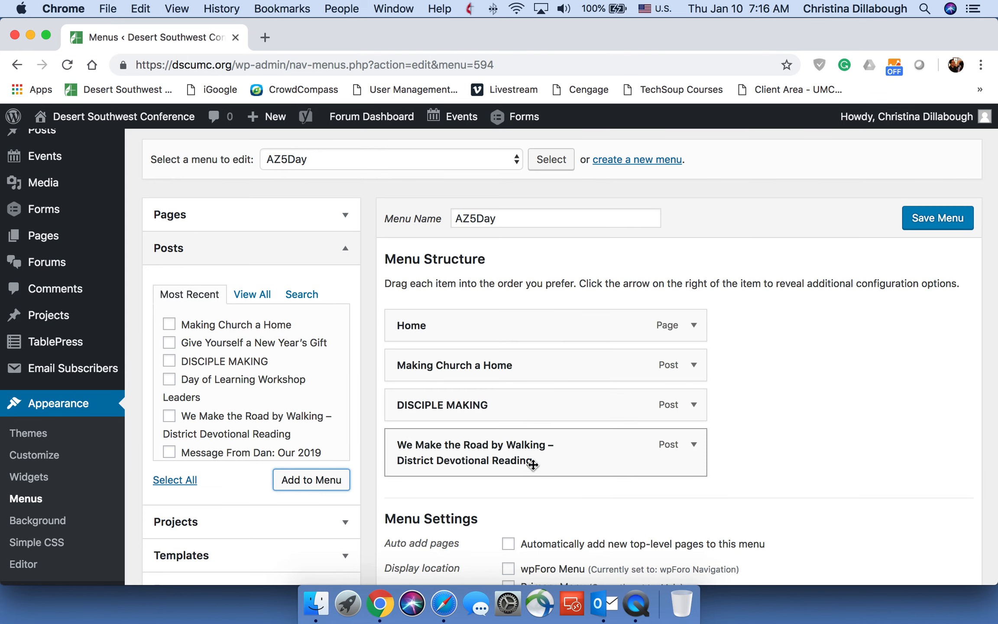
- Nest the Making Church a Home post under Home in the menu structure and remove it from the menu
{"action": "mouse_move", "coordinate": [488, 376]}
{"action": "left_mouse_down"}
{"action": "mouse_move", "coordinate": [511, 368]}
{"action": "mouse_move", "coordinate": [493, 448]}
{"action": "mouse_move", "coordinate": [520, 428]}
{"action": "mouse_move", "coordinate": [525, 438]}
{"action": "mouse_move", "coordinate": [489, 364]}
{"action": "left_mouse_up"}
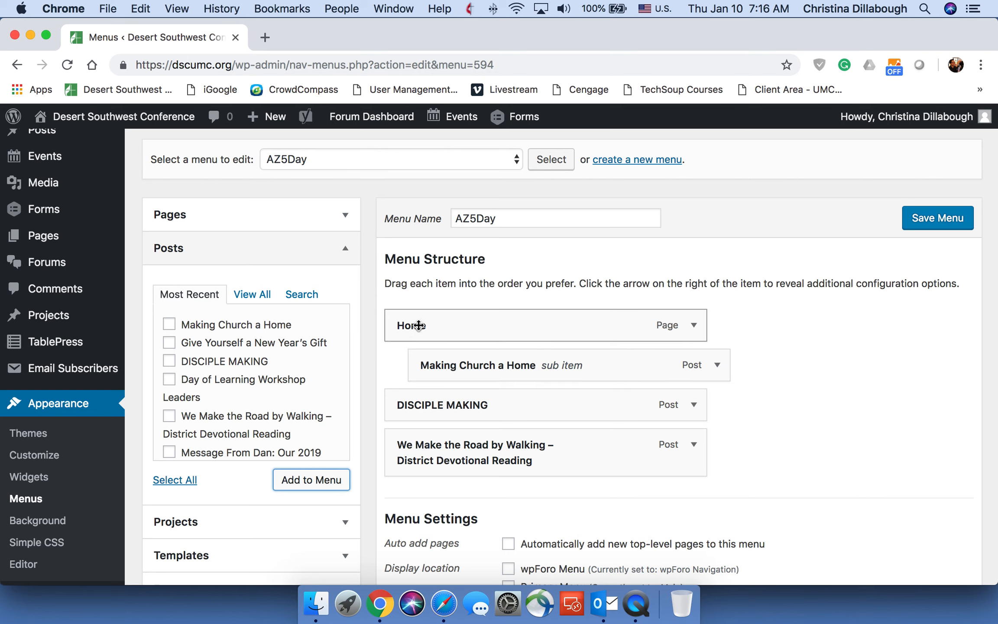
{"action": "left_click", "coordinate": [718, 367]}
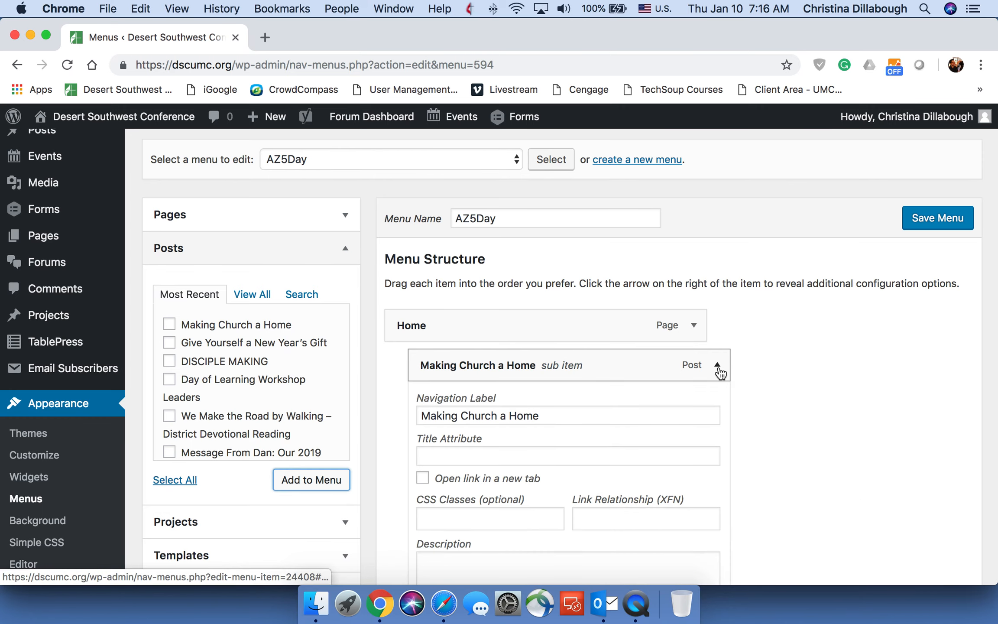
{"action": "scroll", "coordinate": [555, 497], "scroll_direction": "down", "scroll_amount": 7}
{"action": "left_click", "coordinate": [436, 405]}
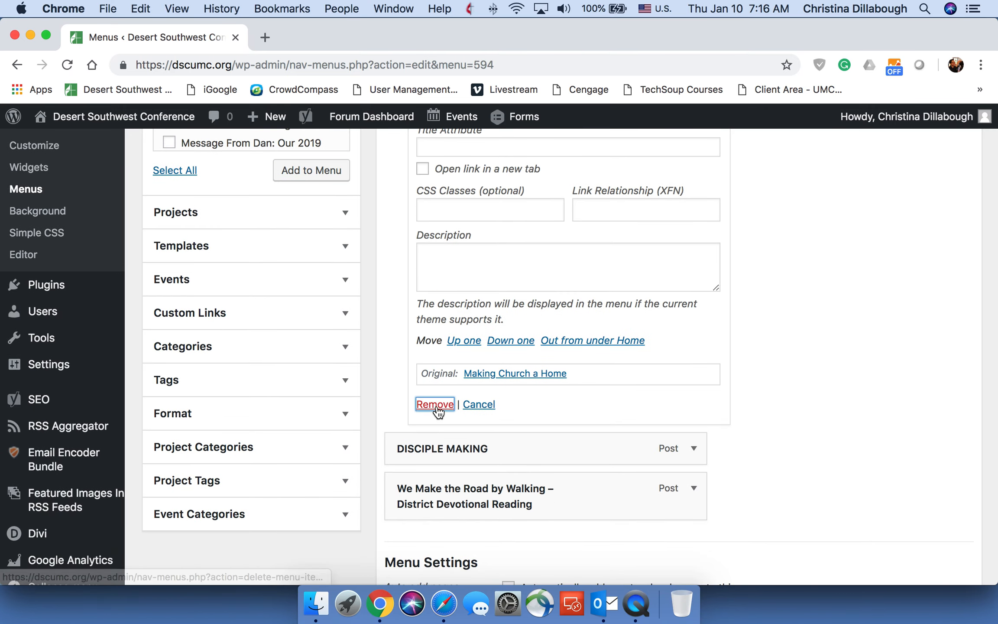
- Remove the DISCIPLE MAKING and We Make the Road by Walking – District Devotional Reading posts from the menu and save the AZ5Day menu
{"action": "scroll", "coordinate": [618, 293], "scroll_direction": "up", "scroll_amount": 5}
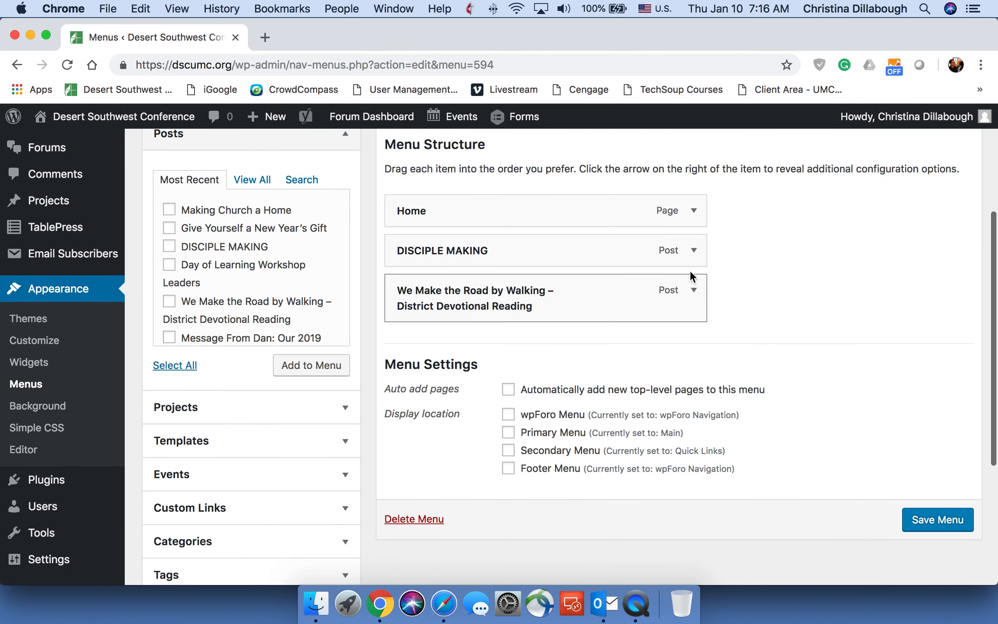
{"action": "left_click", "coordinate": [694, 250]}
{"action": "scroll", "coordinate": [422, 435], "scroll_direction": "down", "scroll_amount": 4}
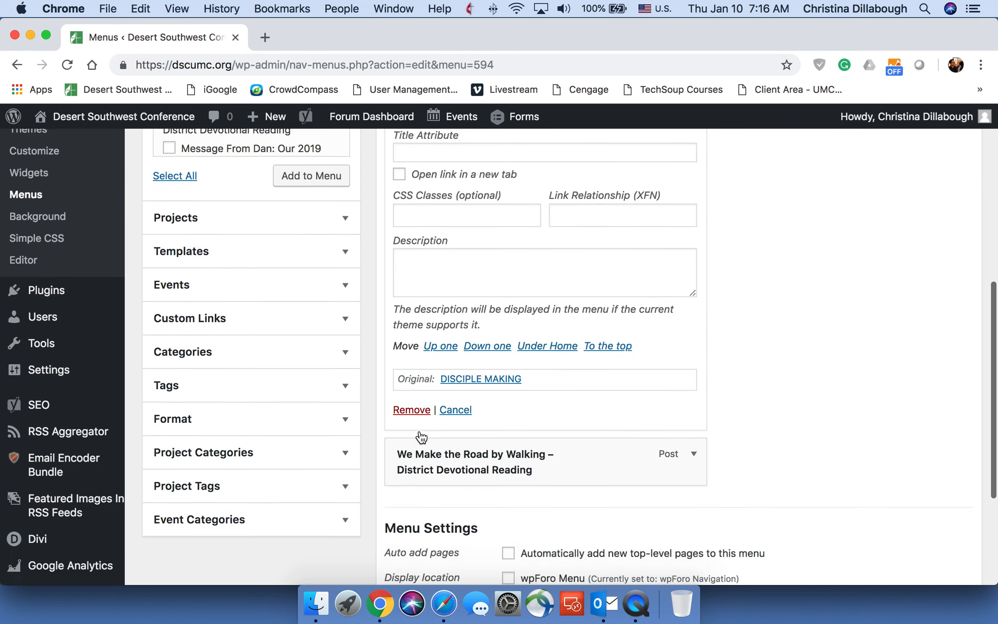
{"action": "left_click", "coordinate": [408, 394]}
{"action": "scroll", "coordinate": [408, 392], "scroll_direction": "up", "scroll_amount": 6}
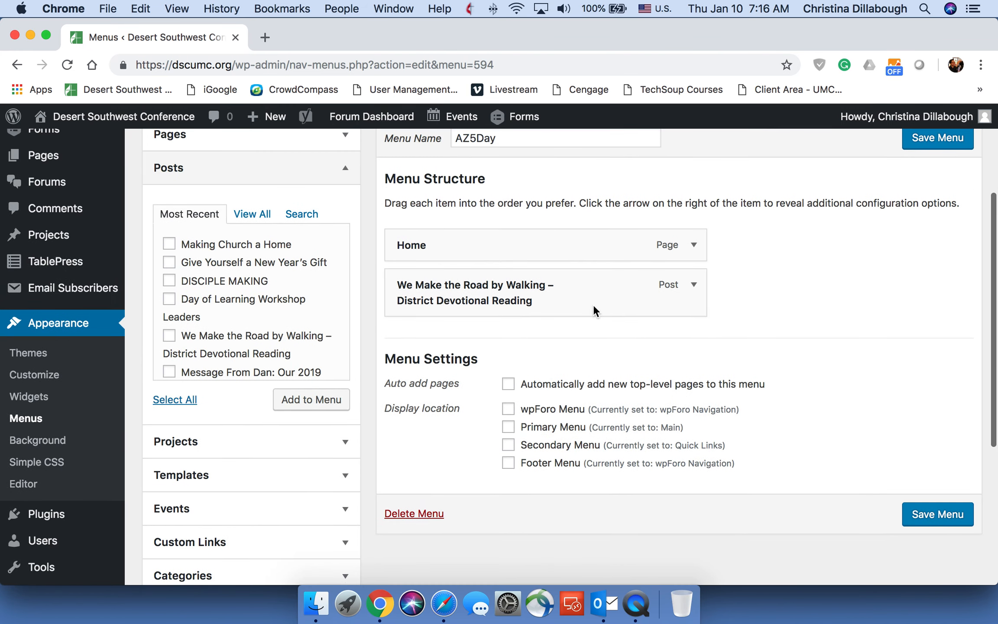
{"action": "left_click", "coordinate": [694, 284]}
{"action": "scroll", "coordinate": [395, 528], "scroll_direction": "down", "scroll_amount": 3}
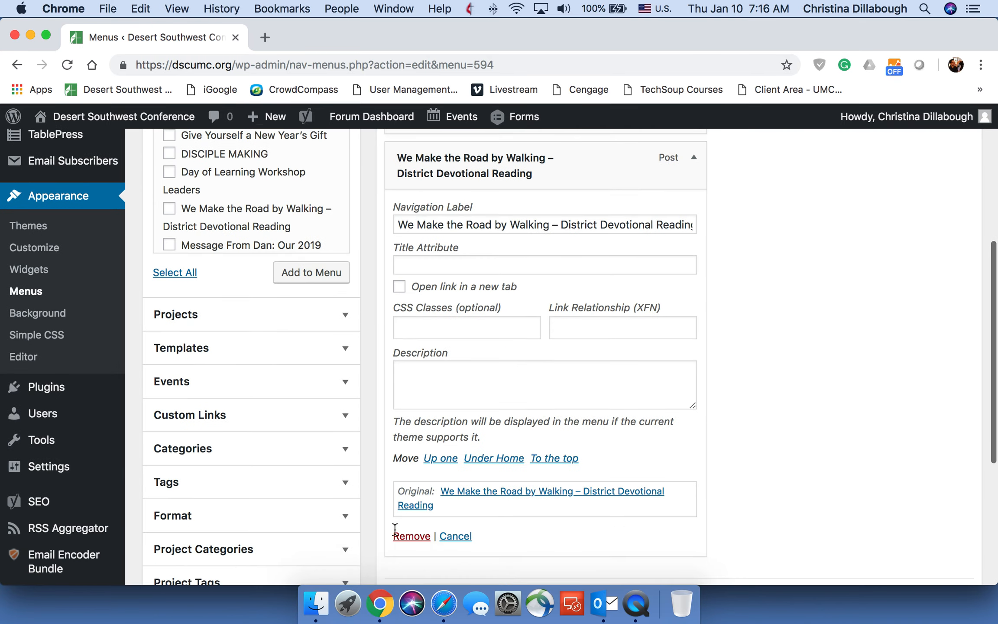
{"action": "left_click", "coordinate": [411, 493]}
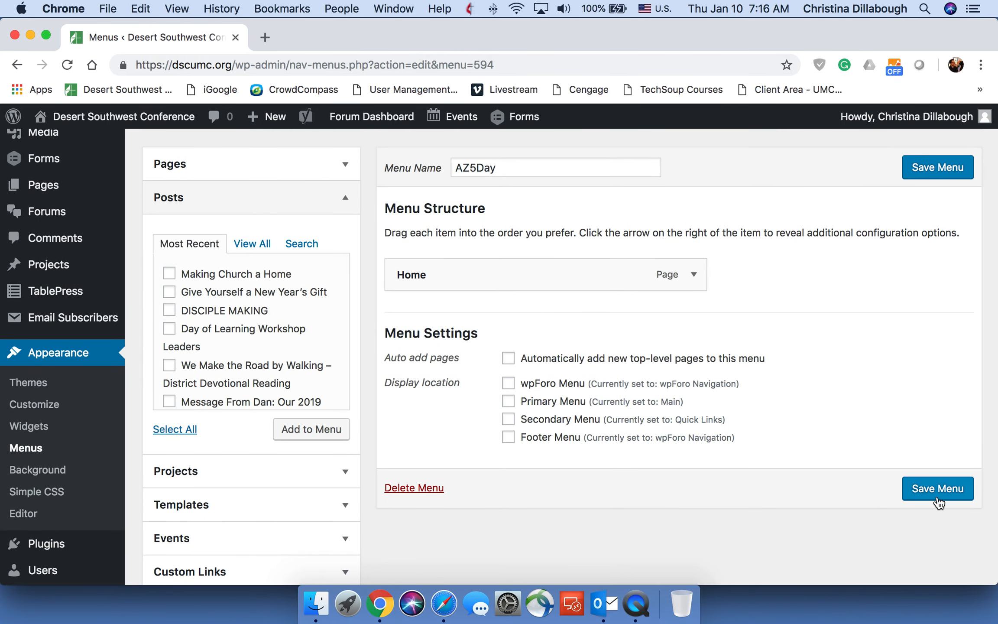
{"action": "left_click", "coordinate": [938, 503]}
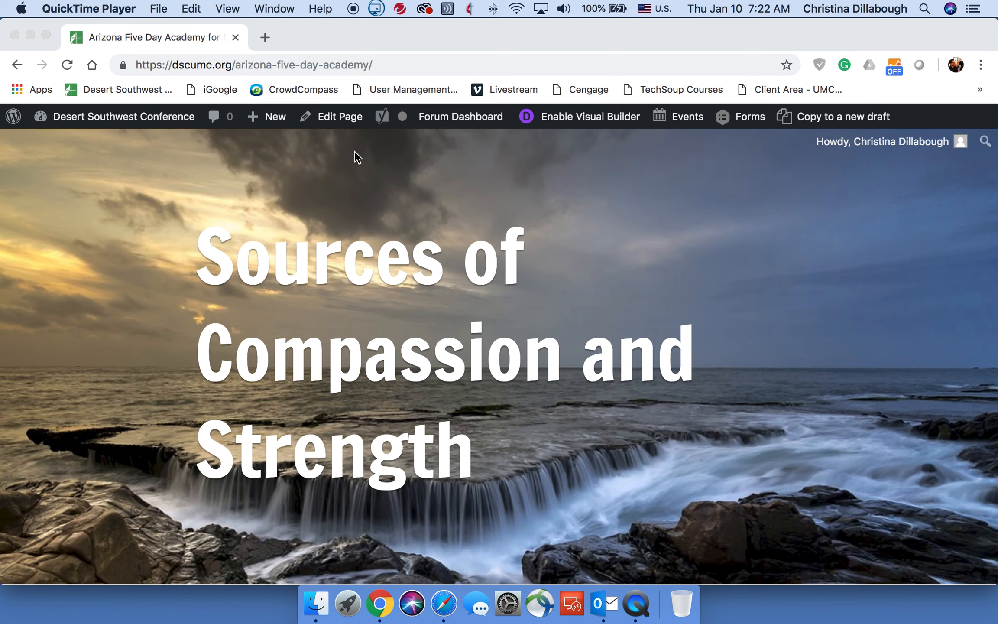
- Enable the Visual Builder on the Arizona Five Day Academy page and switch it to wireframe view
{"action": "left_click", "coordinate": [567, 123]}
{"action": "left_click", "coordinate": [544, 121]}
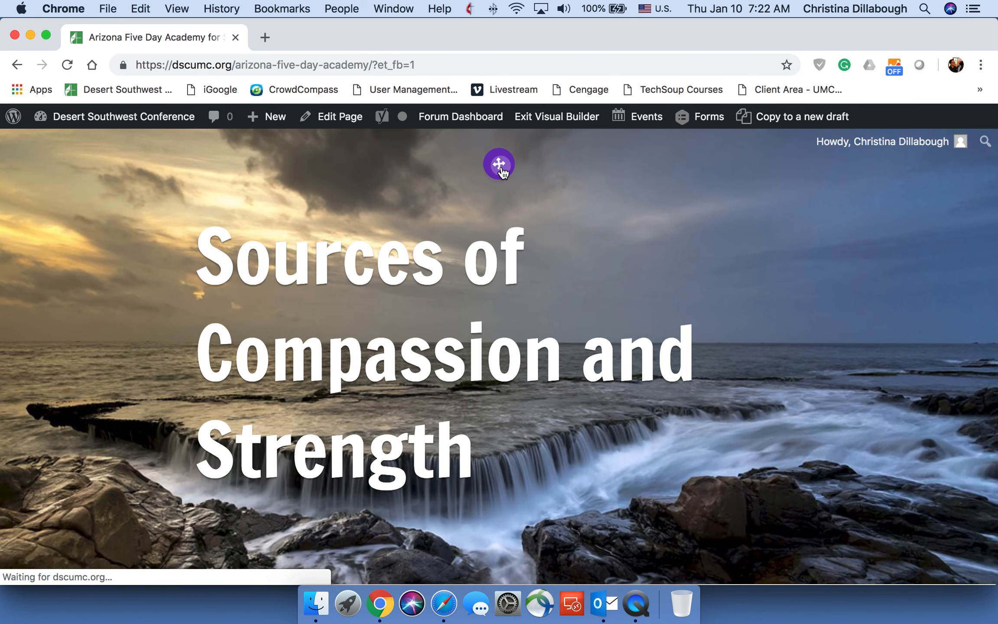
{"action": "left_click", "coordinate": [499, 165]}
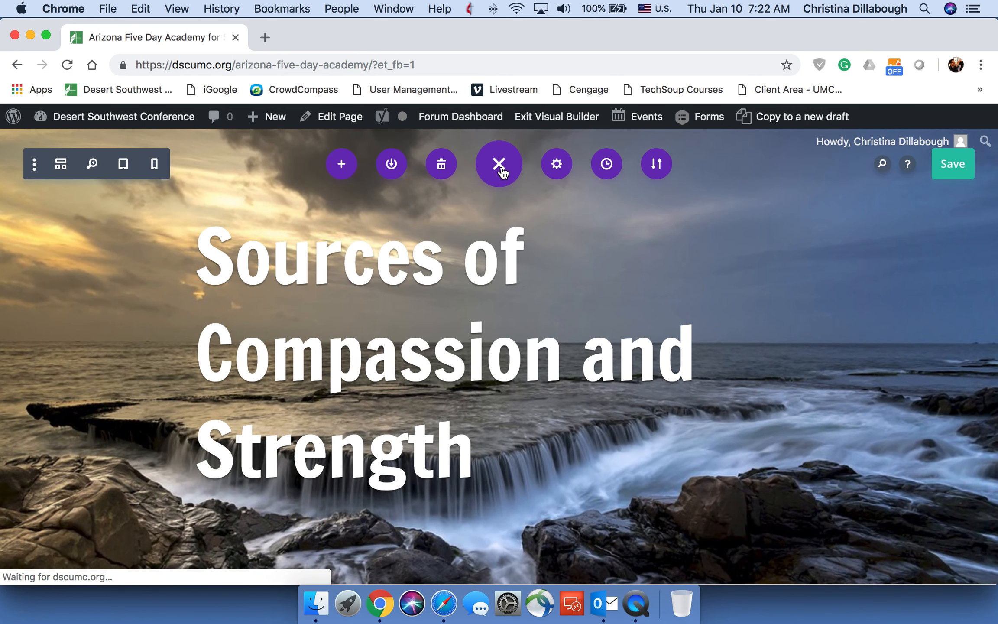
{"action": "left_click", "coordinate": [61, 164]}
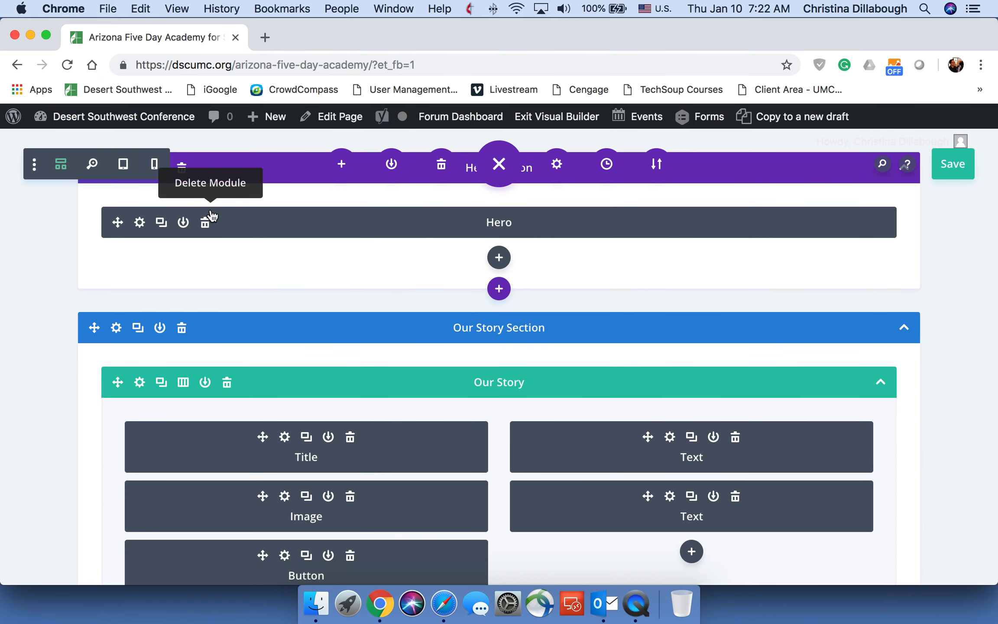
- Add a fullwidth section below the Hero Section containing a Fullwidth Menu module that uses the AZ5Day menu
{"action": "left_click", "coordinate": [499, 289]}
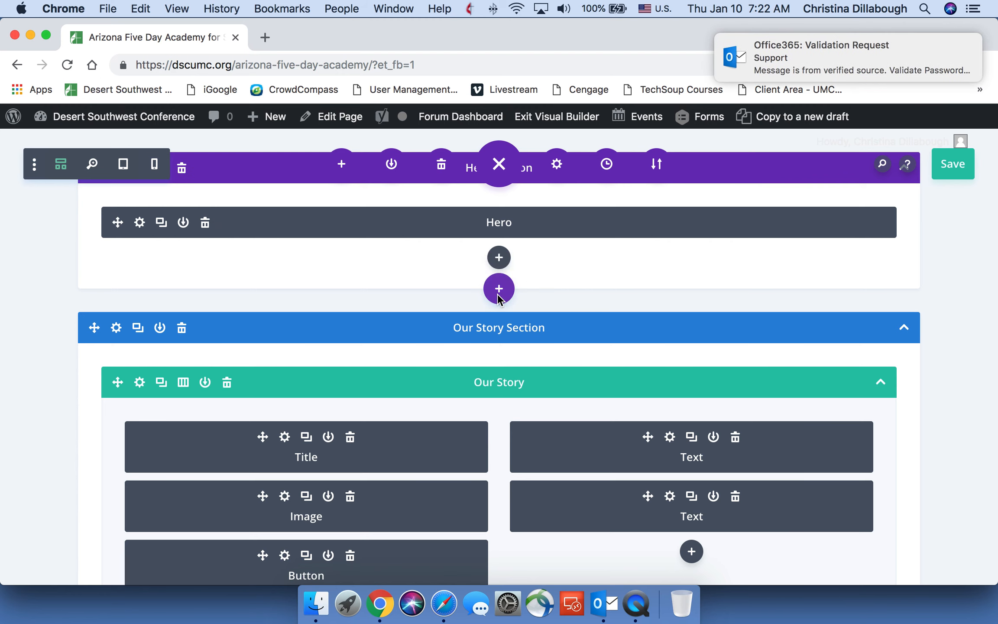
{"action": "left_click", "coordinate": [585, 426]}
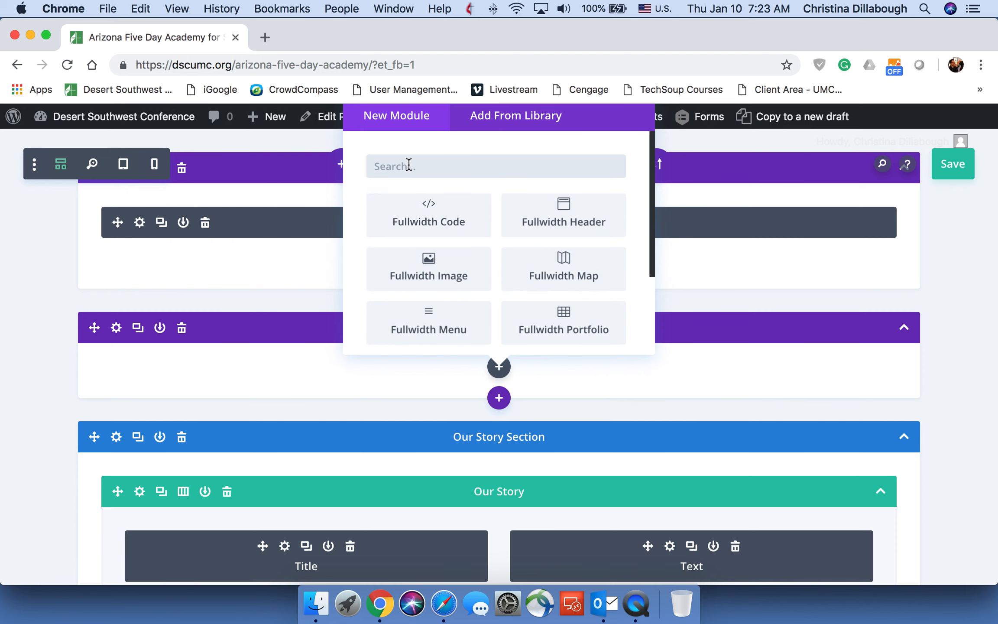
{"action": "left_click", "coordinate": [427, 333]}
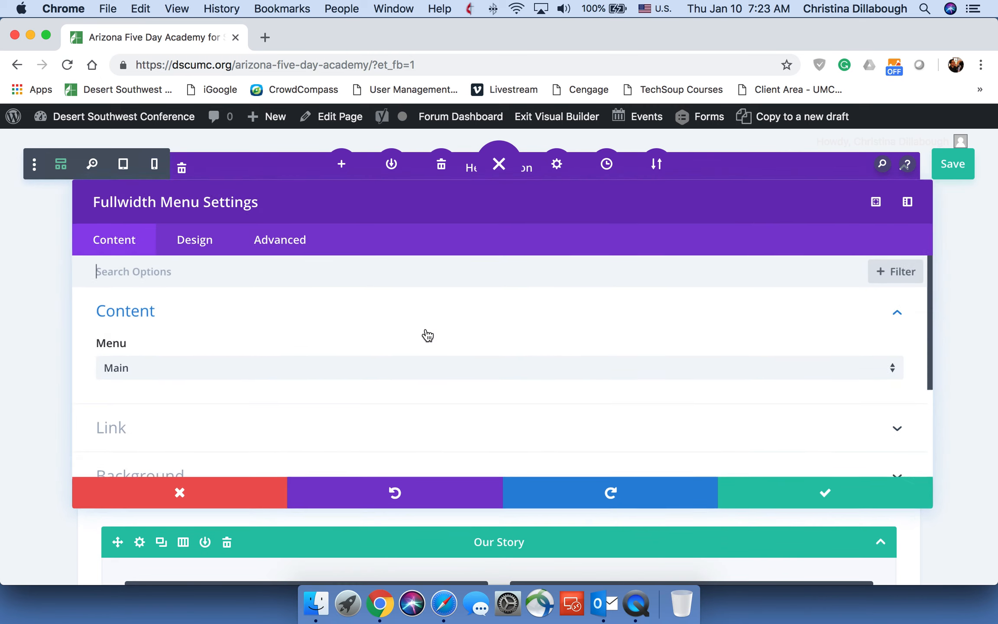
{"action": "left_click", "coordinate": [423, 364]}
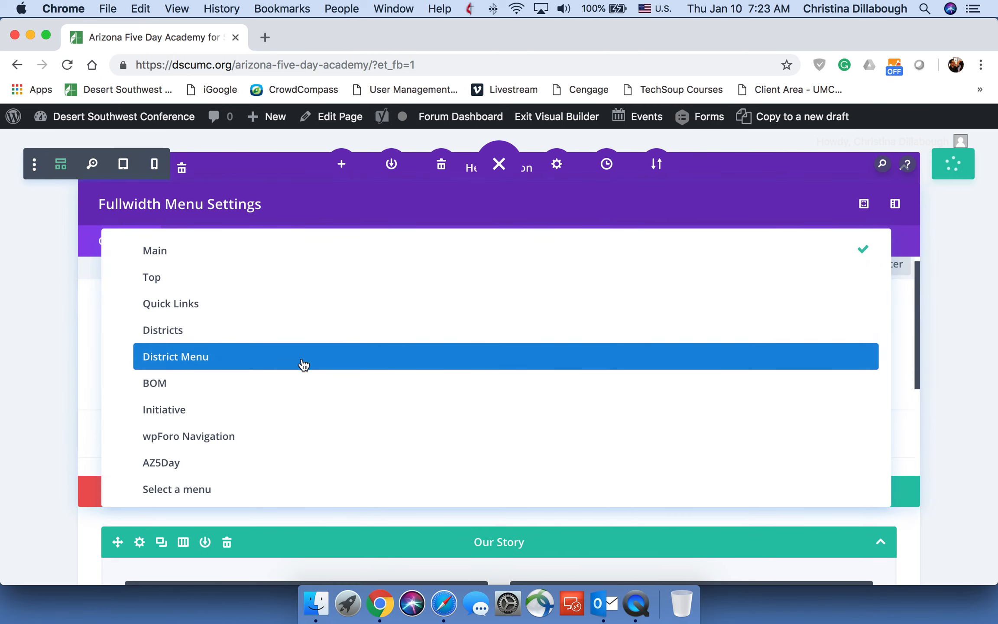
{"action": "left_click", "coordinate": [225, 463]}
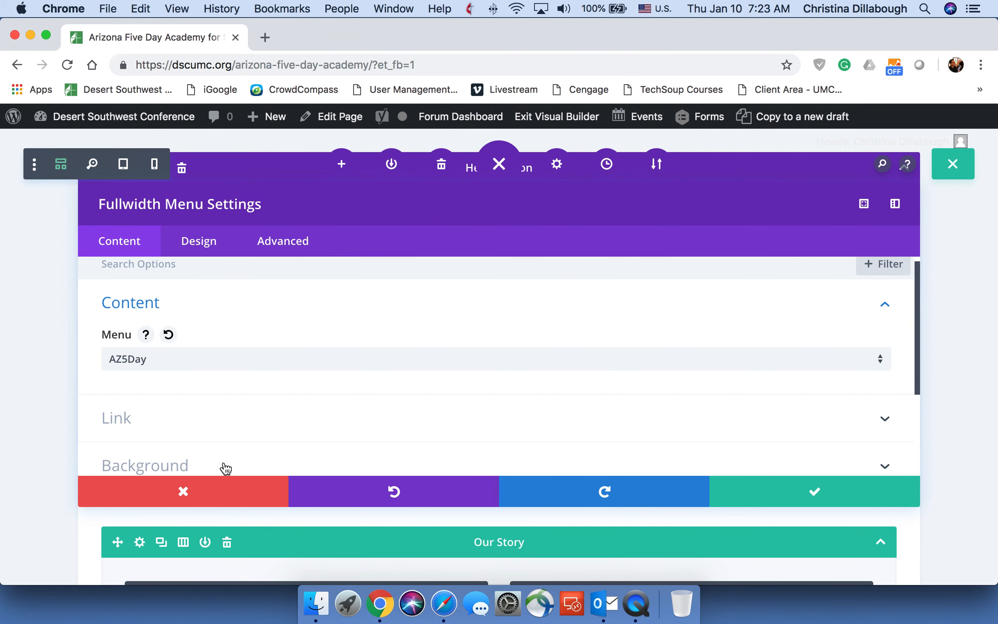
- Review the Fullwidth Menu module's link and background settings, including the link target choices, keeping the target In The Same Window
{"action": "scroll", "coordinate": [279, 446], "scroll_direction": "down", "scroll_amount": 3}
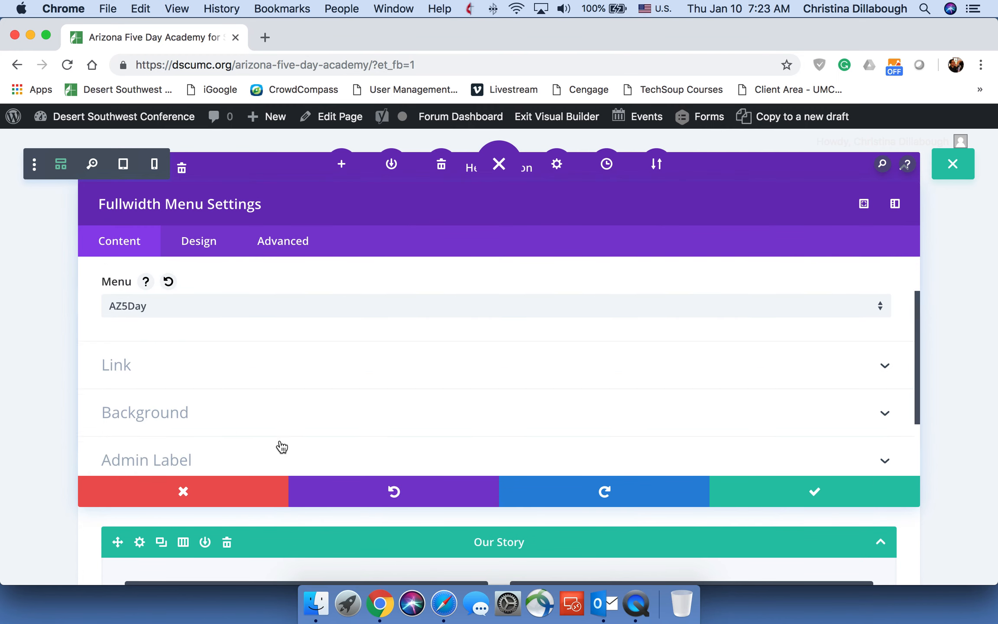
{"action": "left_click", "coordinate": [264, 338]}
{"action": "scroll", "coordinate": [267, 339], "scroll_direction": "down", "scroll_amount": 2}
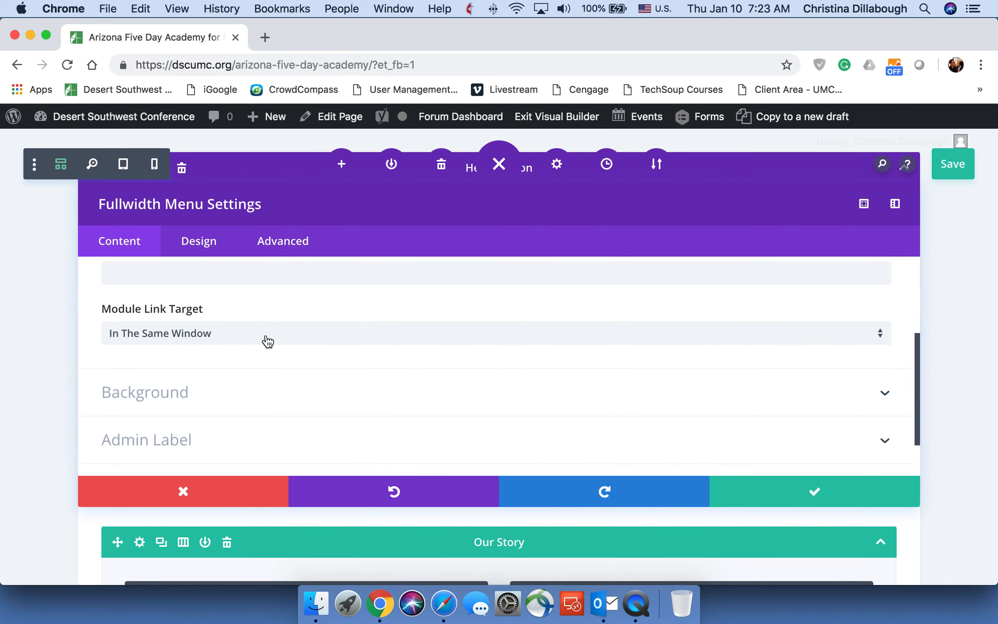
{"action": "left_click", "coordinate": [263, 341]}
{"action": "left_click", "coordinate": [251, 372]}
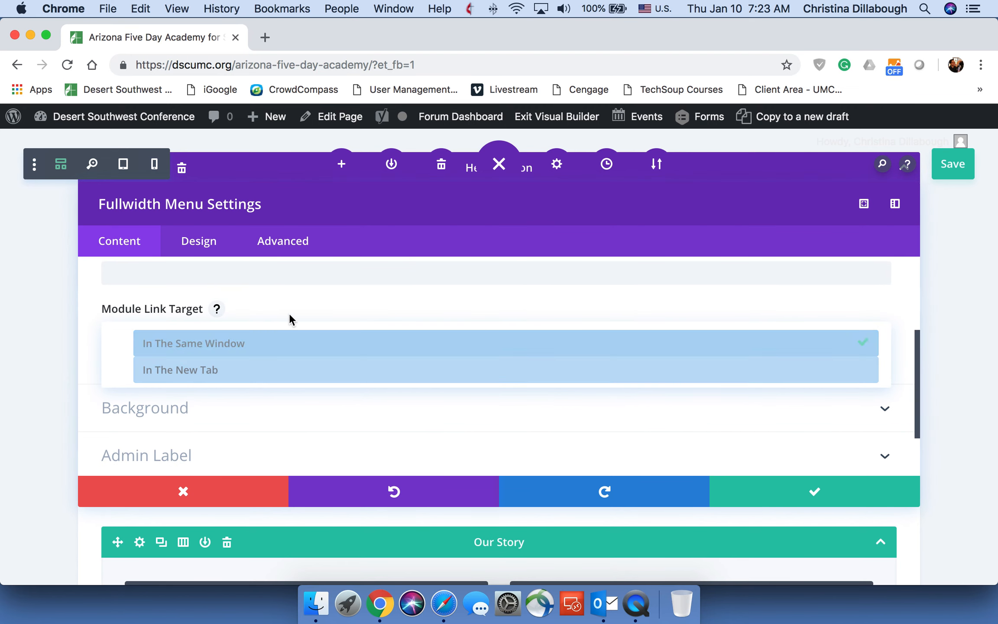
{"action": "left_click", "coordinate": [283, 344]}
{"action": "scroll", "coordinate": [283, 348], "scroll_direction": "up", "scroll_amount": 2}
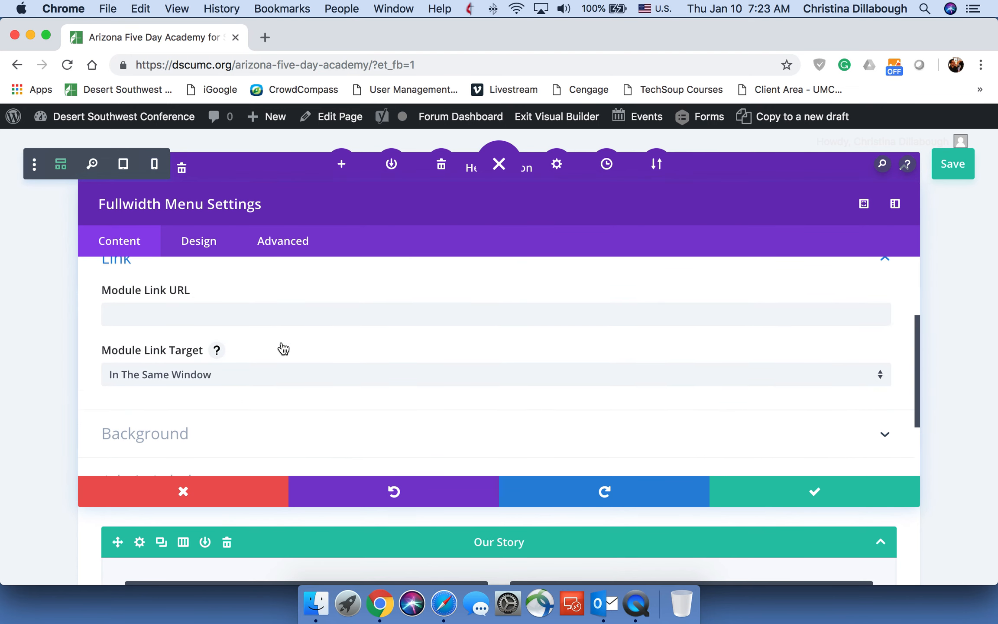
{"action": "scroll", "coordinate": [282, 341], "scroll_direction": "down", "scroll_amount": 5}
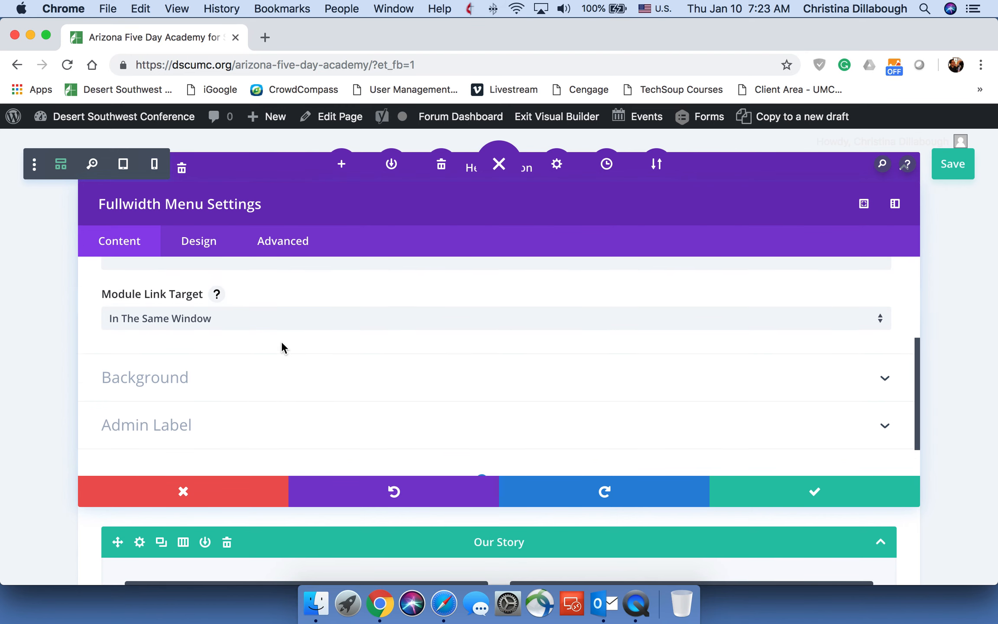
{"action": "left_click", "coordinate": [275, 355]}
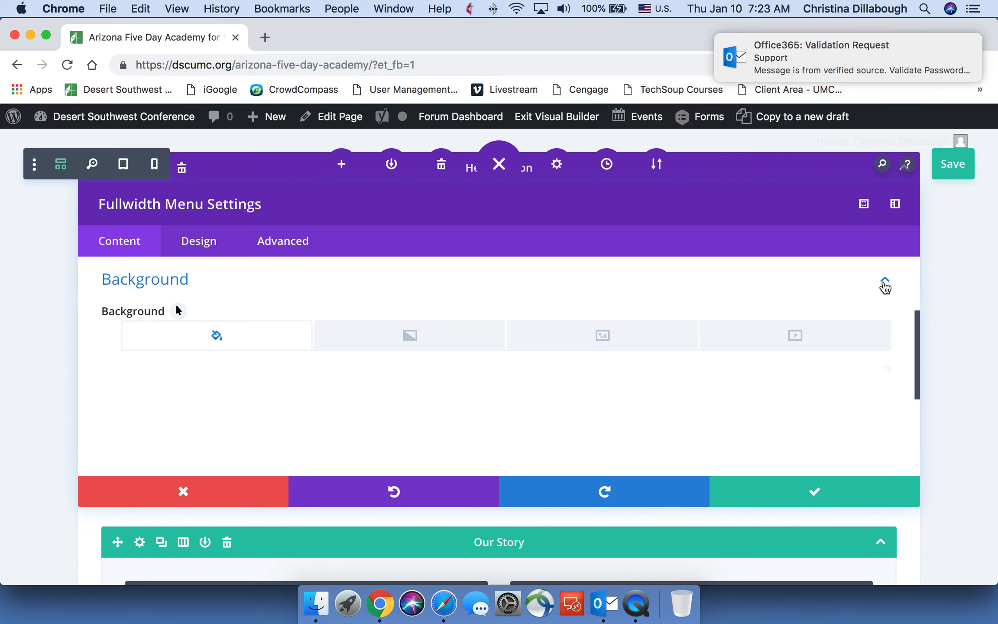
{"action": "left_click", "coordinate": [885, 287]}
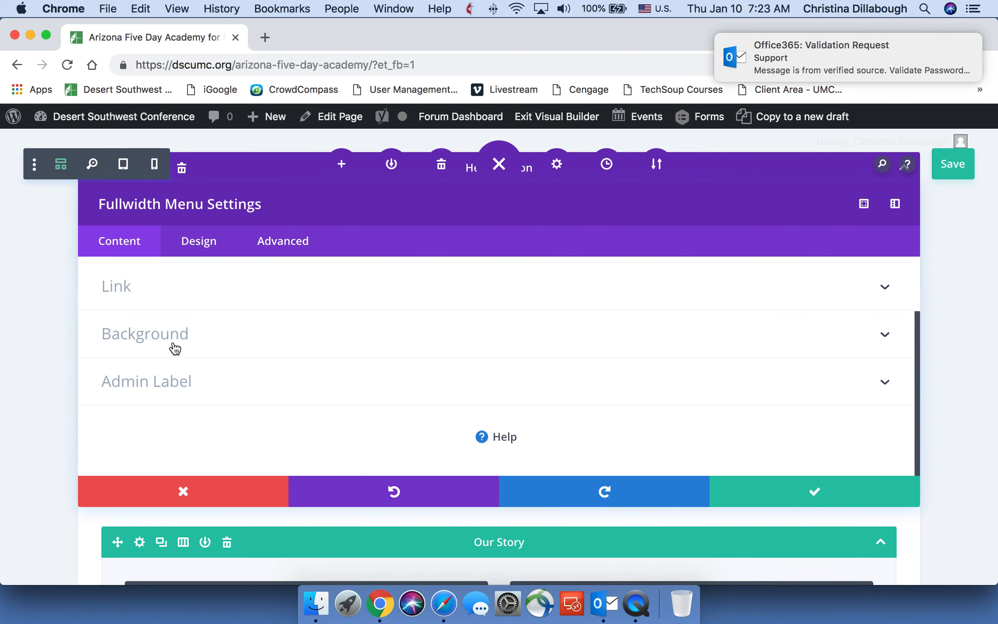
- Set the Fullwidth Menu module's admin label to AZ5Day Menu and apply the module settings
{"action": "left_click", "coordinate": [206, 382]}
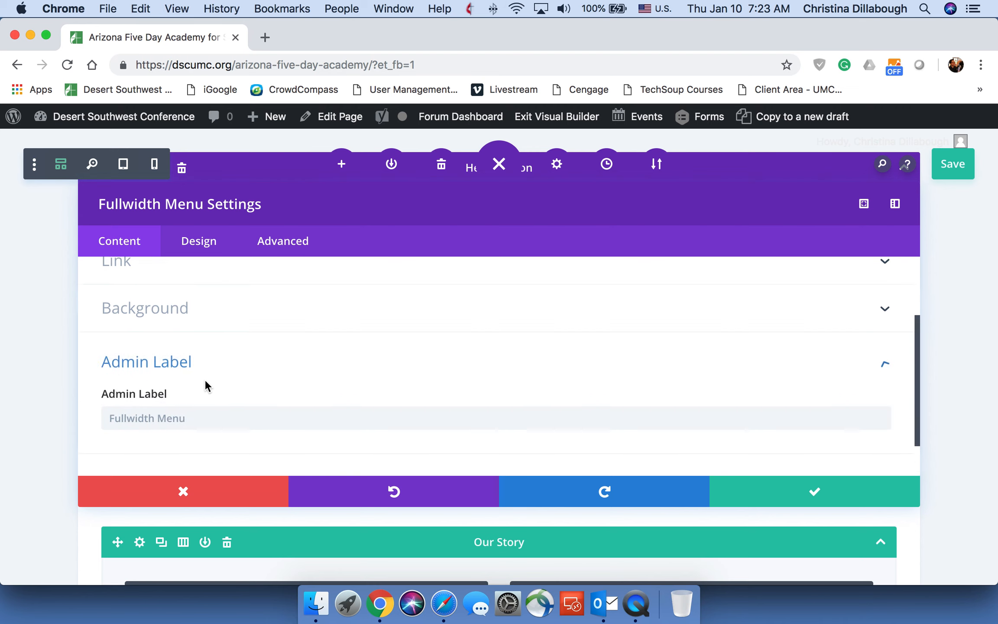
{"action": "scroll", "coordinate": [205, 378], "scroll_direction": "down", "scroll_amount": 2}
{"action": "left_click", "coordinate": [118, 370]}
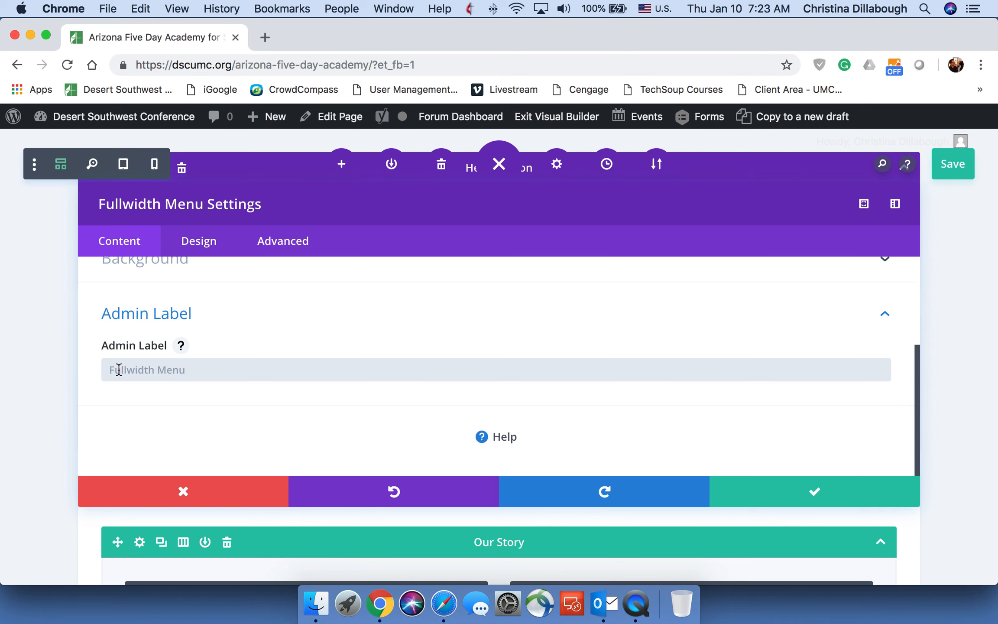
{"action": "type", "text": "AZ5Day Menu"}
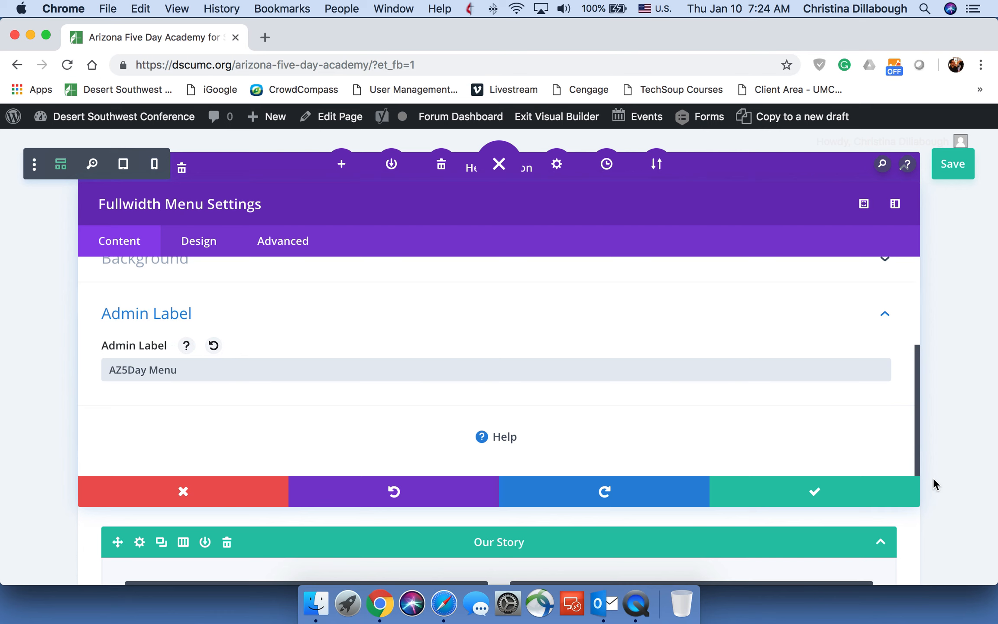
{"action": "left_click", "coordinate": [828, 493]}
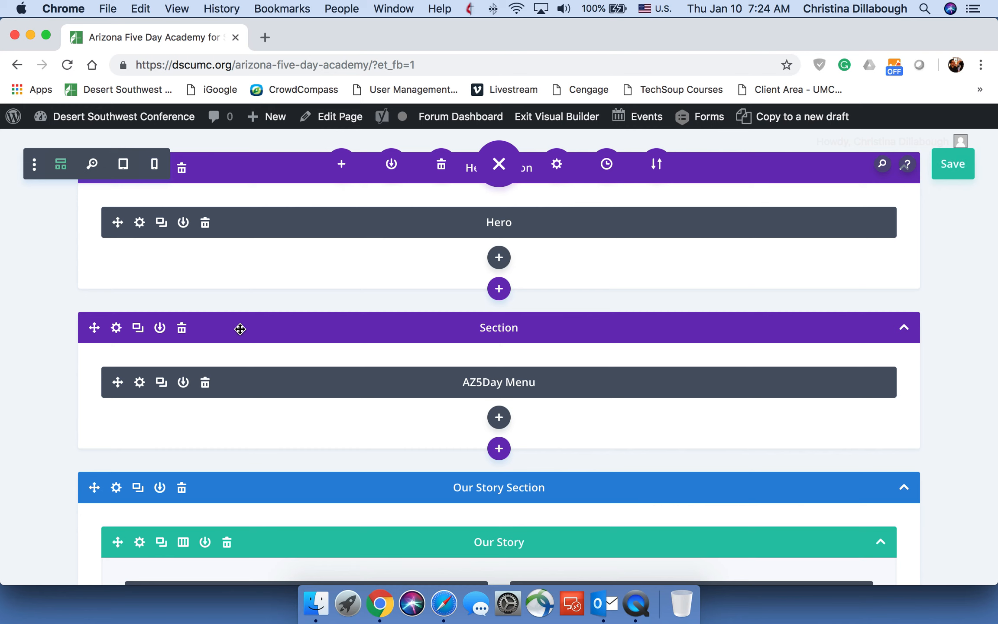
- Move the section containing the AZ5Day Menu module above the Hero Section
{"action": "left_click_drag", "start_coordinate": [240, 330], "coordinate": [241, 185]}
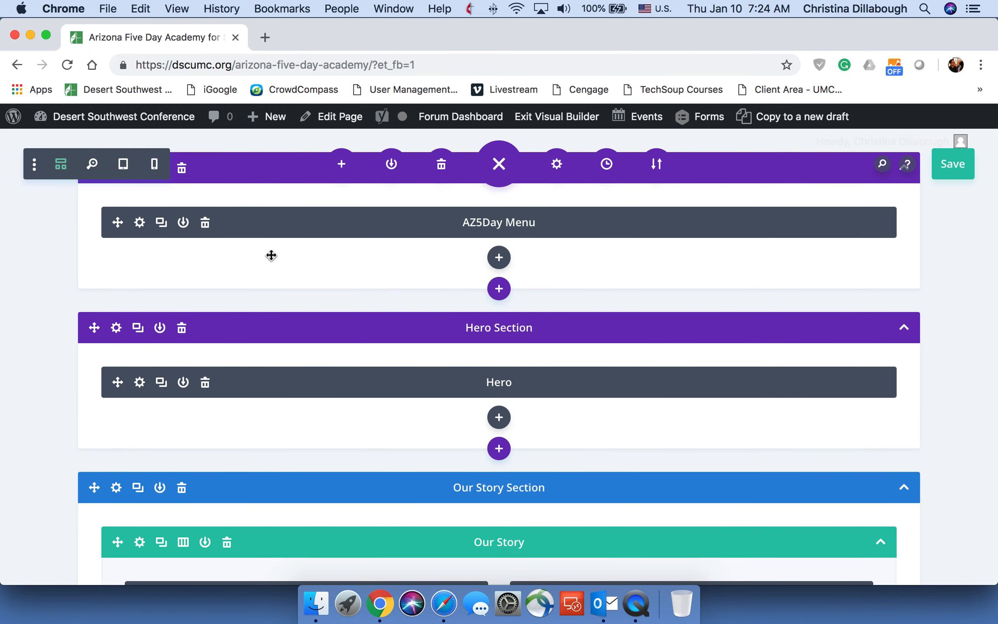